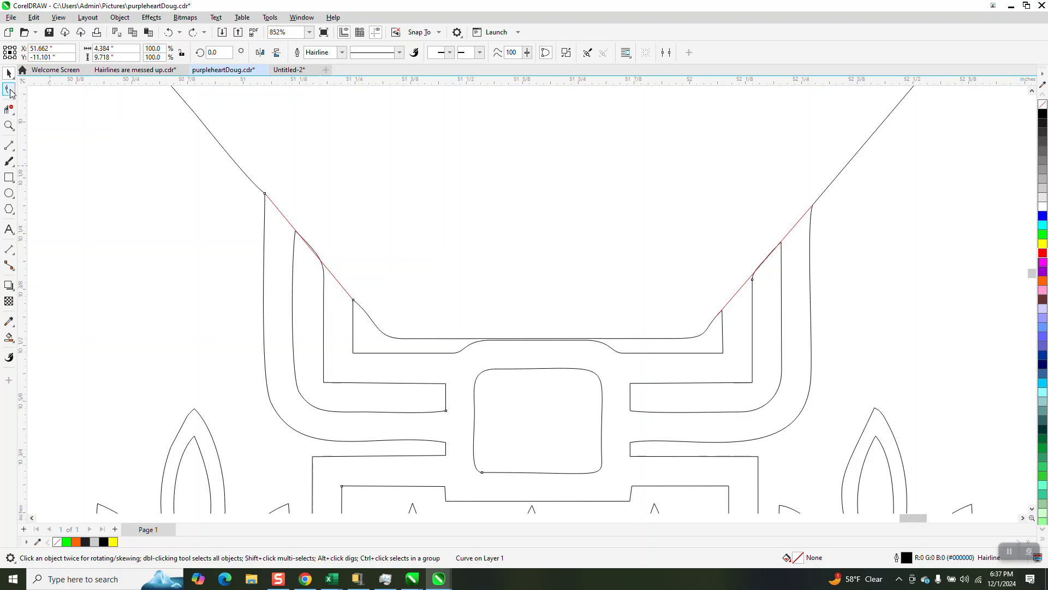
Step: Nudge the upper end node of the left red line into place at the frame's upper corner with the Shape tool
{"action": "left_click", "coordinate": [9, 89]}
{"action": "left_click", "coordinate": [280, 212]}
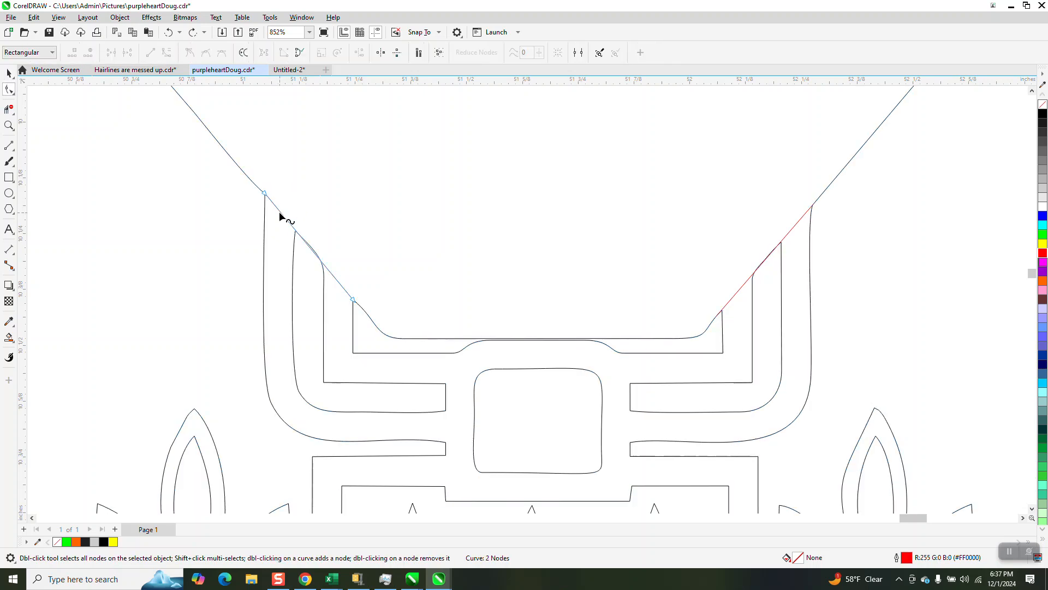
{"action": "mouse_move", "coordinate": [264, 193]}
{"action": "left_mouse_down"}
{"action": "mouse_move", "coordinate": [299, 175]}
{"action": "mouse_move", "coordinate": [281, 195]}
{"action": "mouse_move", "coordinate": [264, 192]}
{"action": "left_mouse_up"}
{"action": "scroll", "coordinate": [310, 220], "scroll_direction": "down", "scroll_amount": 1}
{"action": "scroll", "coordinate": [310, 221], "scroll_direction": "down", "scroll_amount": 6}
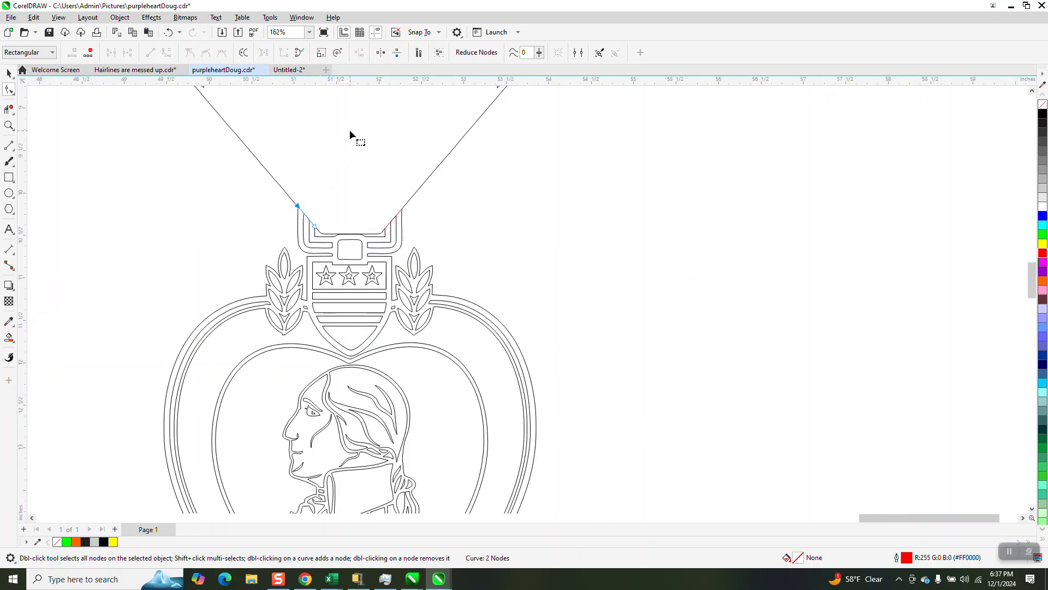
{"action": "scroll", "coordinate": [328, 210], "scroll_direction": "down", "scroll_amount": 2}
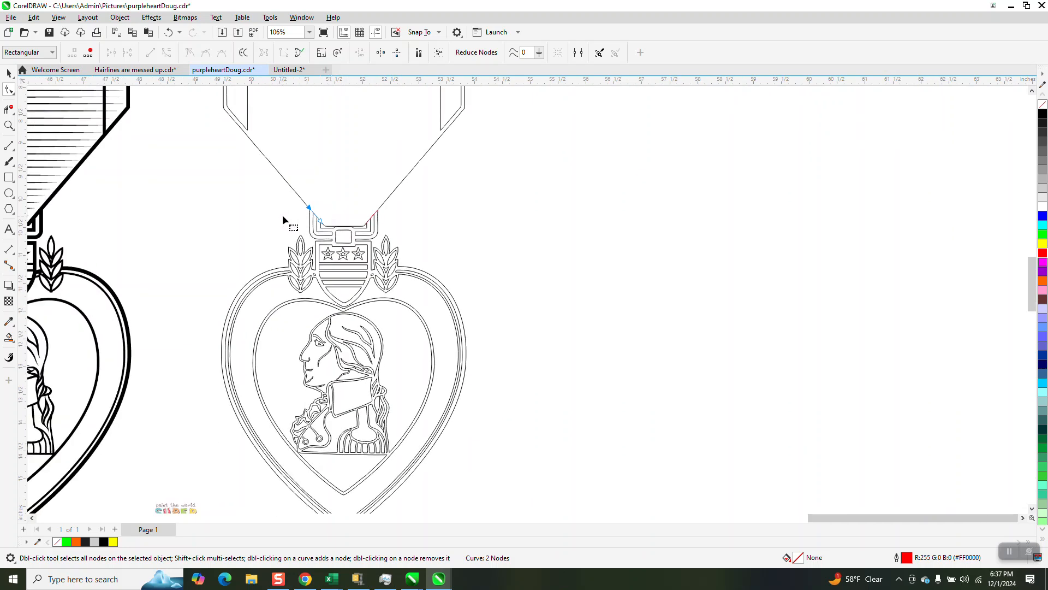
Step: Try a uniform black fill on the medal's shield, laurel and outer heart curve with the Interactive Fill tool, and undo it
{"action": "left_click", "coordinate": [13, 343]}
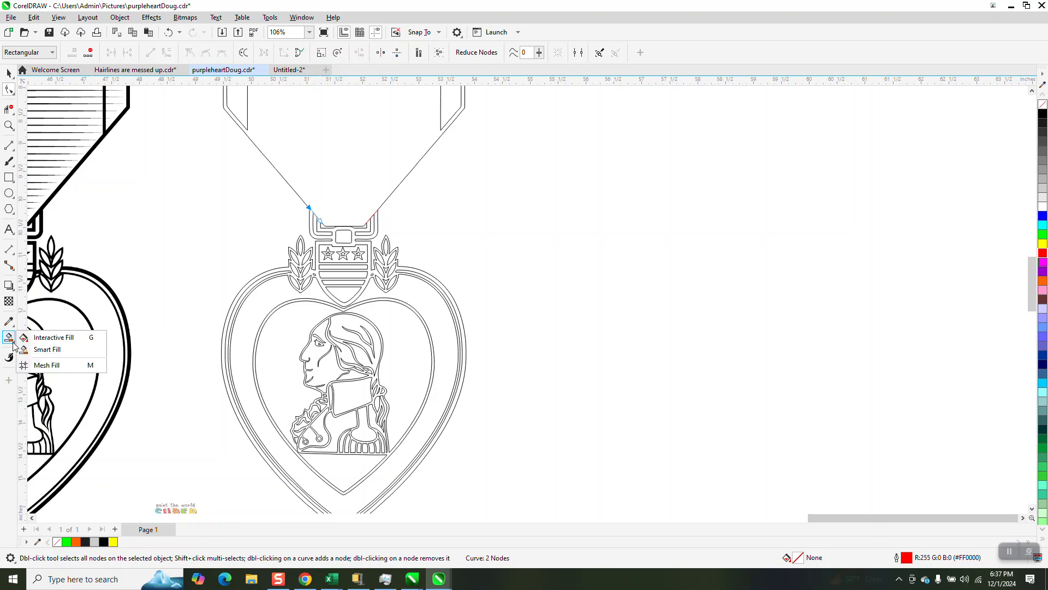
{"action": "left_click", "coordinate": [43, 342]}
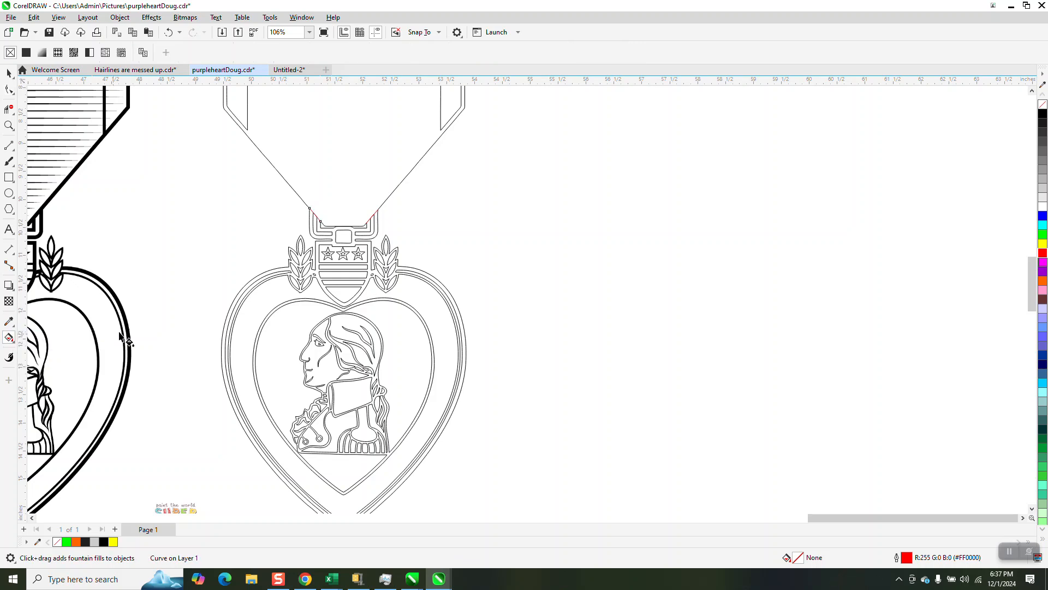
{"action": "left_click", "coordinate": [8, 126]}
{"action": "left_click_drag", "start_coordinate": [286, 241], "coordinate": [413, 341]}
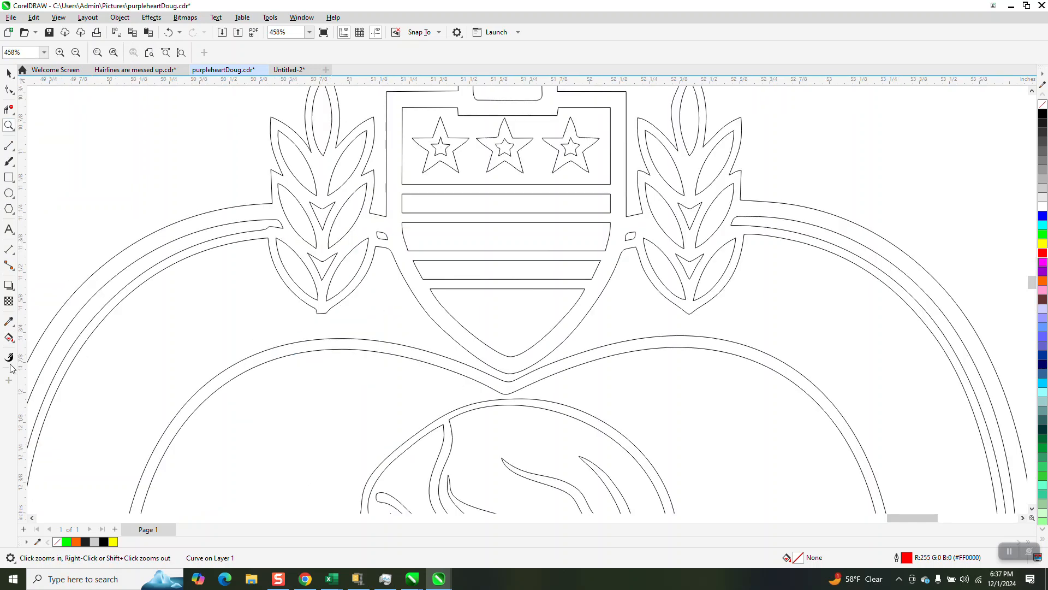
{"action": "left_click", "coordinate": [8, 339]}
{"action": "left_click", "coordinate": [283, 234]}
{"action": "left_click", "coordinate": [26, 53]}
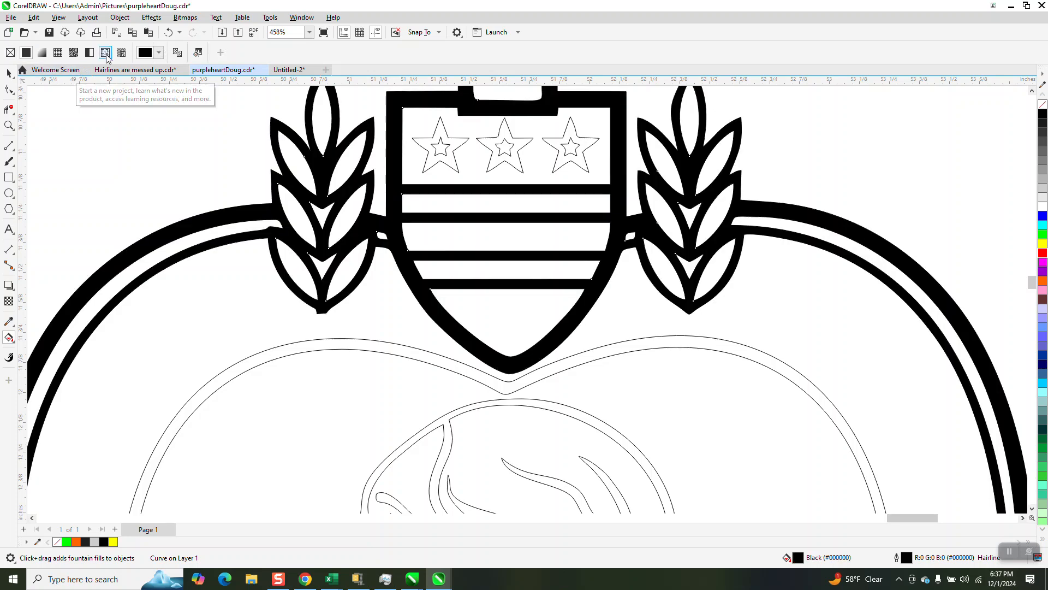
{"action": "left_click", "coordinate": [169, 34]}
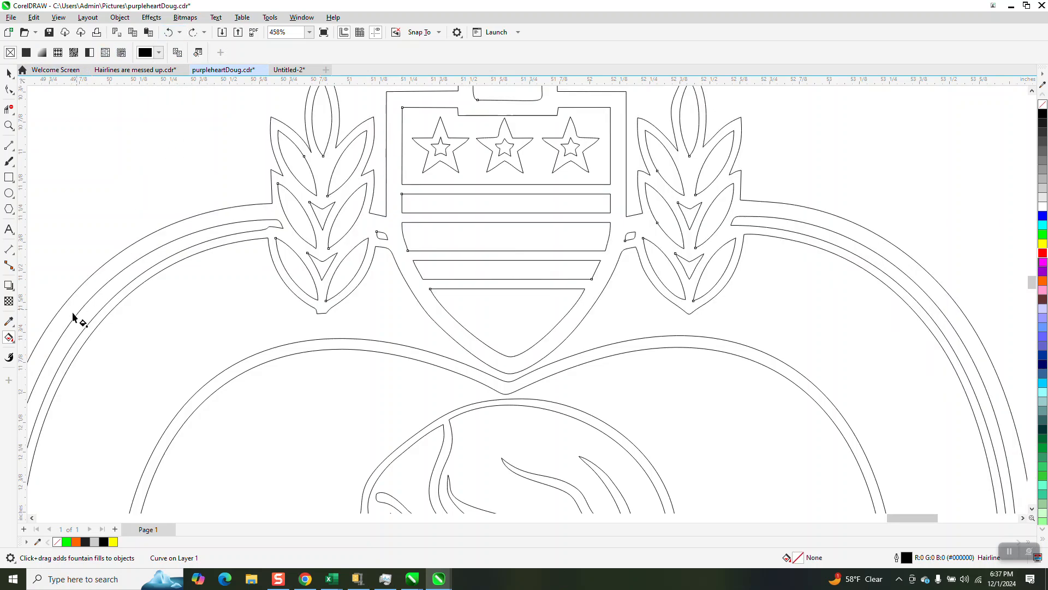
Step: Fill the enclosed shield, laurel and outer heart region of the medal with black and a 0.5 pt outline using Smart Fill
{"action": "left_click", "coordinate": [14, 340]}
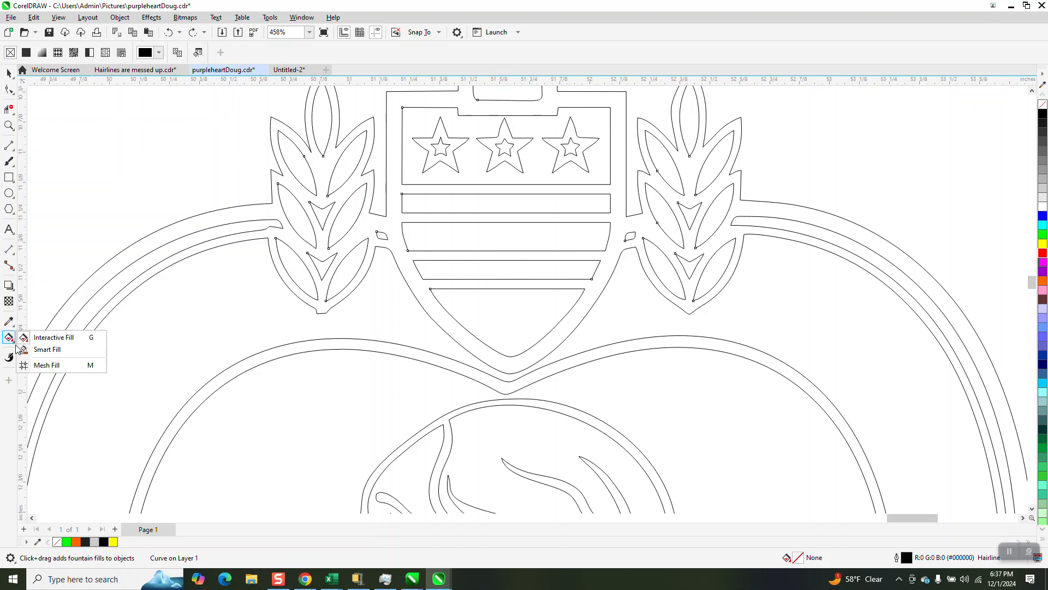
{"action": "left_click", "coordinate": [46, 349]}
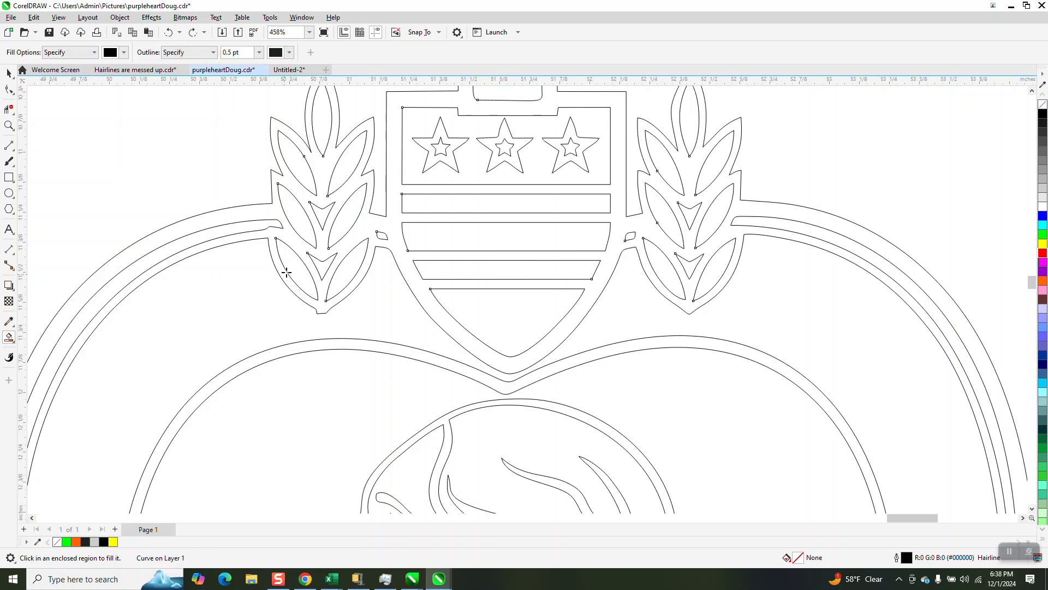
{"action": "left_click", "coordinate": [364, 224]}
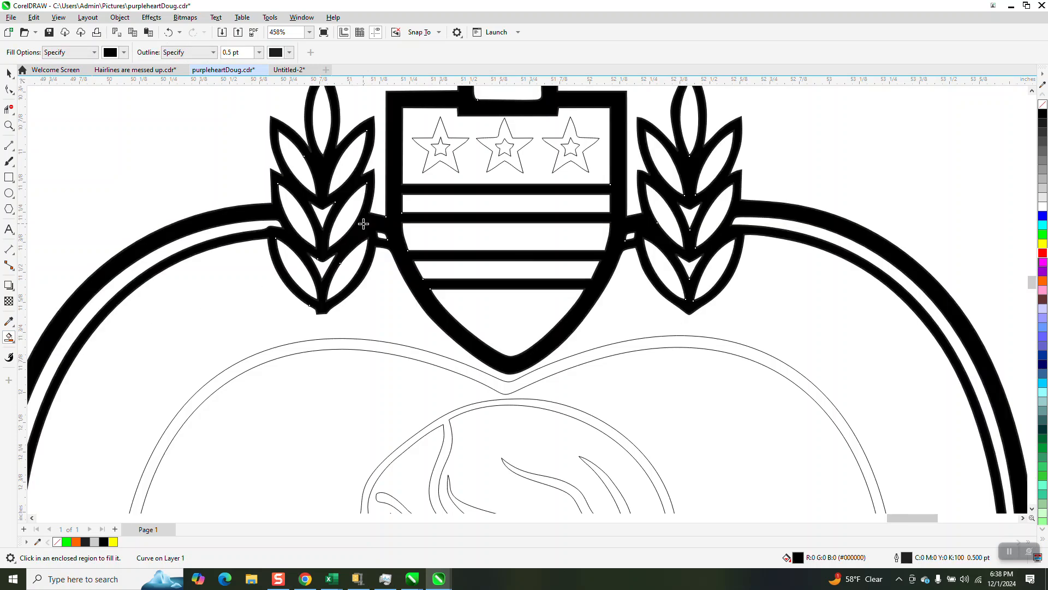
Step: Draw a rectangle about 0.82 by 0.67 in beside the medal, a smaller one inside it and a third overlapping its lower-right corner
{"action": "scroll", "coordinate": [272, 322], "scroll_direction": "down", "scroll_amount": 2}
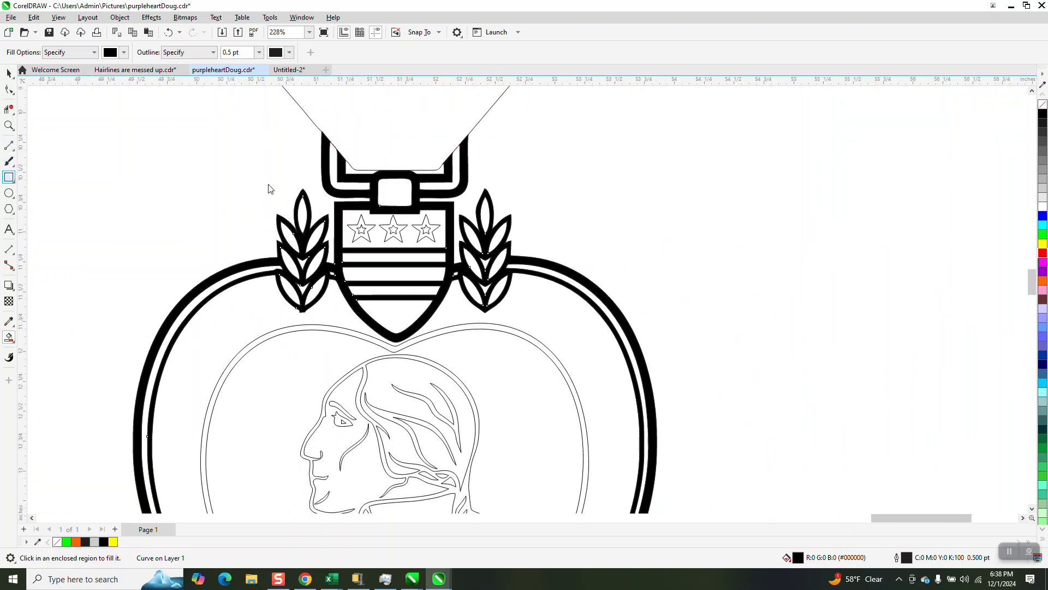
{"action": "mouse_move", "coordinate": [736, 178]}
{"action": "left_mouse_down"}
{"action": "mouse_move", "coordinate": [796, 257]}
{"action": "mouse_move", "coordinate": [834, 258]}
{"action": "left_mouse_up"}
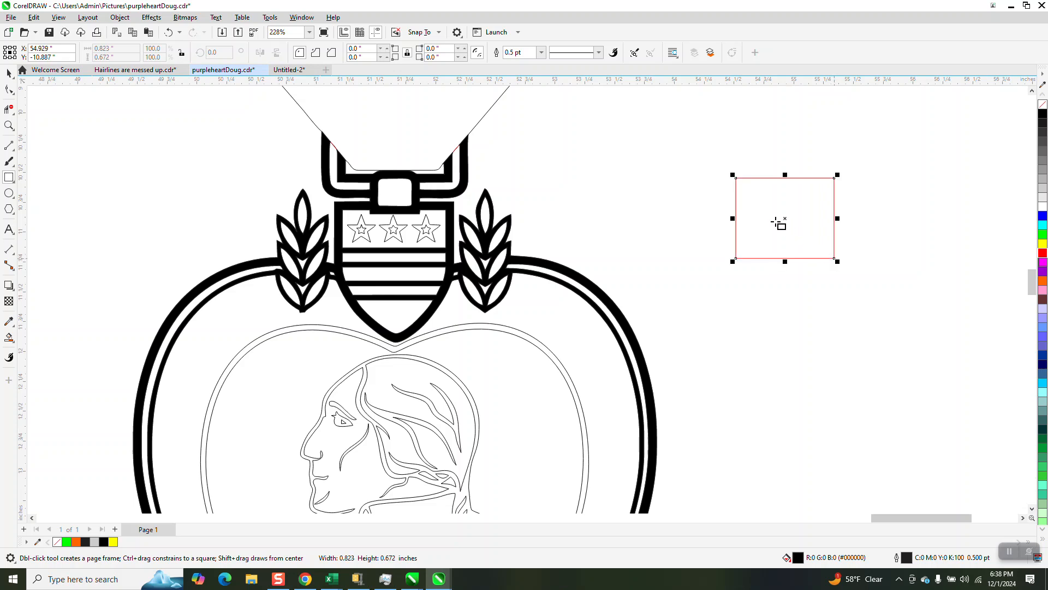
{"action": "mouse_move", "coordinate": [749, 187]}
{"action": "left_mouse_down"}
{"action": "mouse_move", "coordinate": [767, 234]}
{"action": "mouse_move", "coordinate": [824, 251]}
{"action": "mouse_move", "coordinate": [796, 228]}
{"action": "mouse_move", "coordinate": [798, 269]}
{"action": "left_mouse_up"}
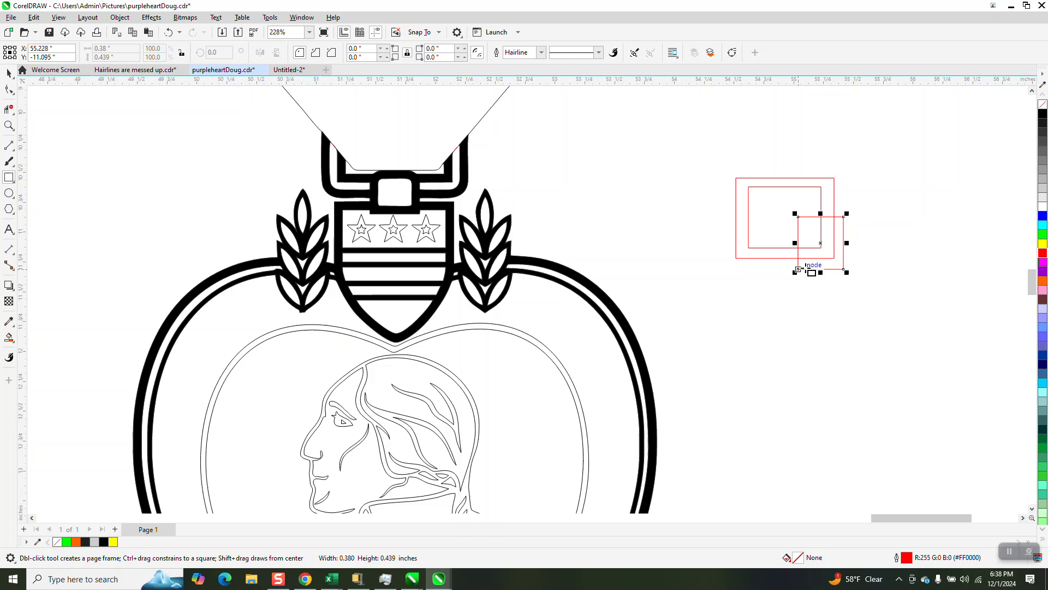
Step: Try a black Smart Fill on the band between the outer and inner rectangles, and undo it
{"action": "left_click", "coordinate": [9, 337]}
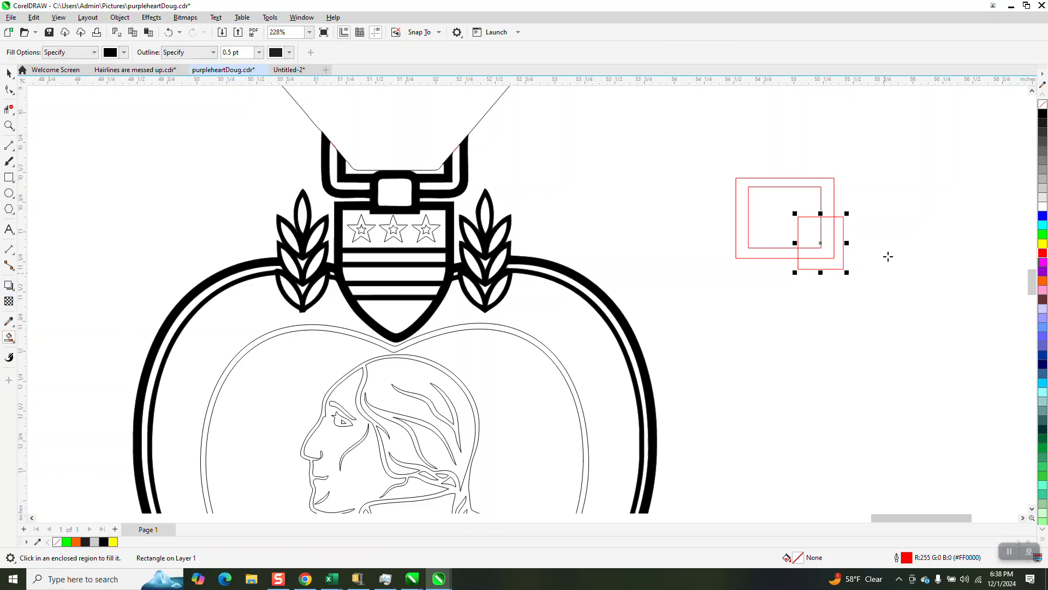
{"action": "left_click", "coordinate": [831, 197]}
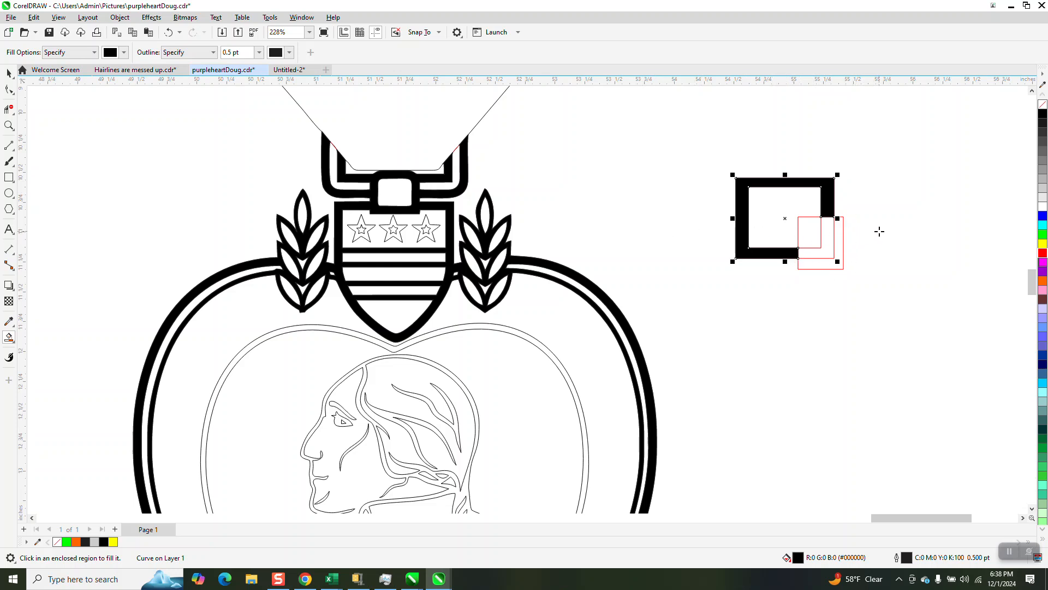
{"action": "left_click", "coordinate": [169, 32]}
Step: Draw two nearly parallel slanted lines across the upper edges of the nested rectangles, about 0.35 in and 0.1 in long
{"action": "left_click", "coordinate": [11, 146]}
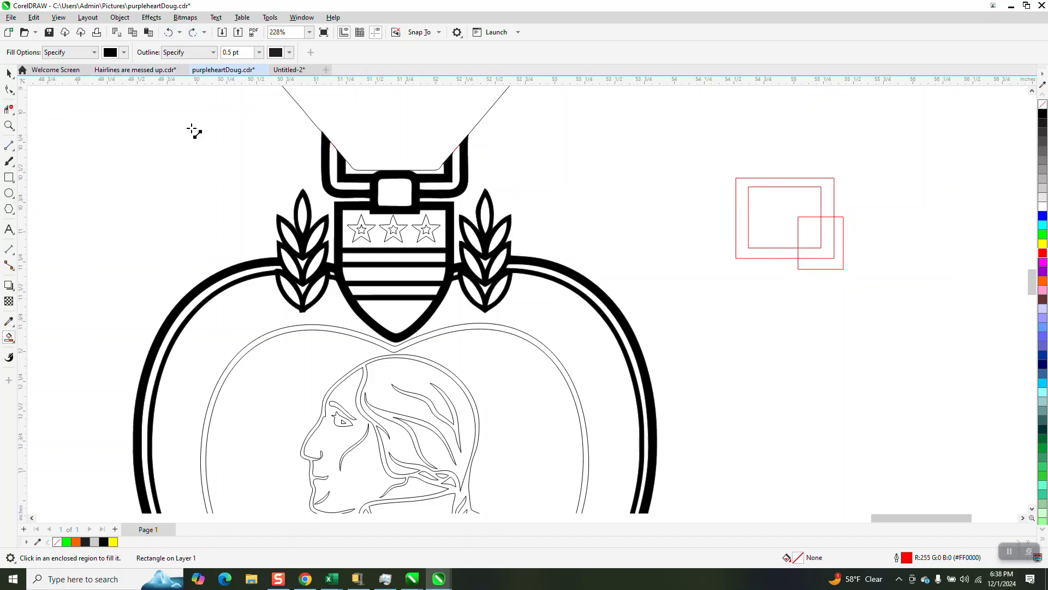
{"action": "left_click_drag", "start_coordinate": [766, 166], "coordinate": [774, 208]}
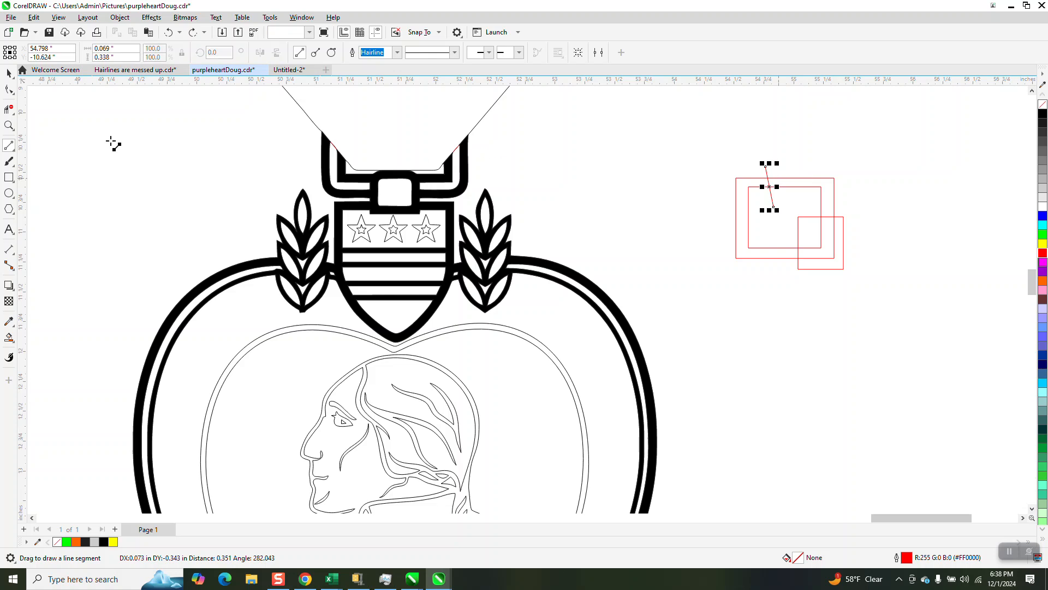
{"action": "left_click", "coordinate": [9, 125]}
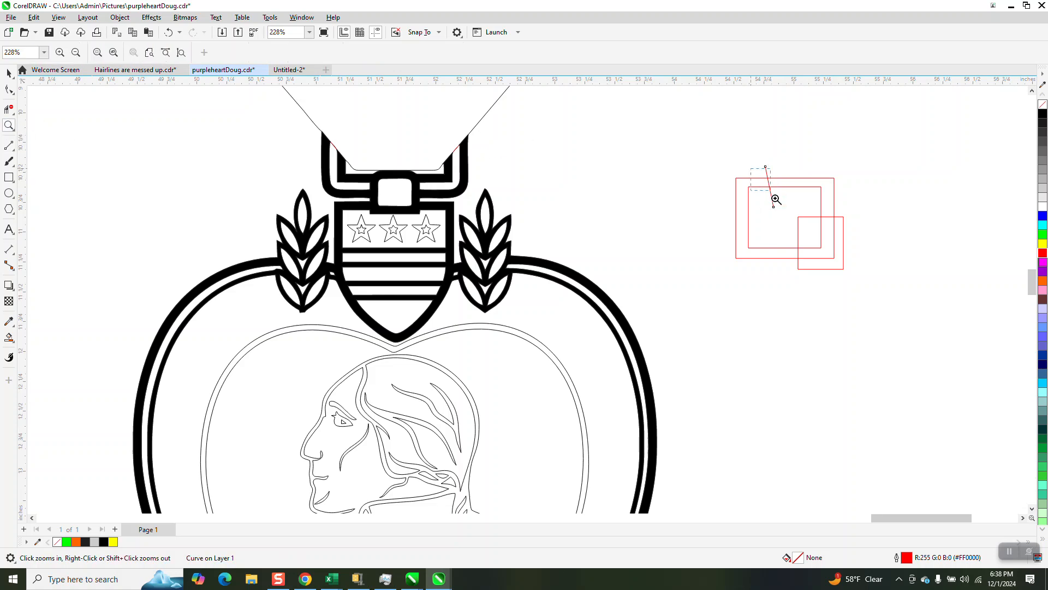
{"action": "left_click_drag", "start_coordinate": [766, 184], "coordinate": [802, 208]}
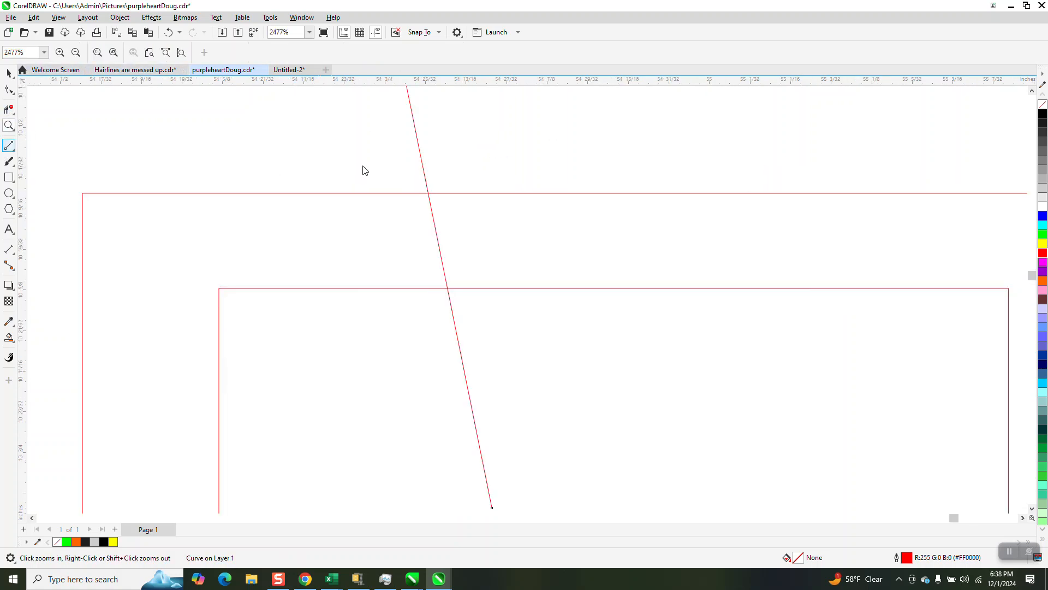
{"action": "left_click_drag", "start_coordinate": [436, 174], "coordinate": [463, 296]}
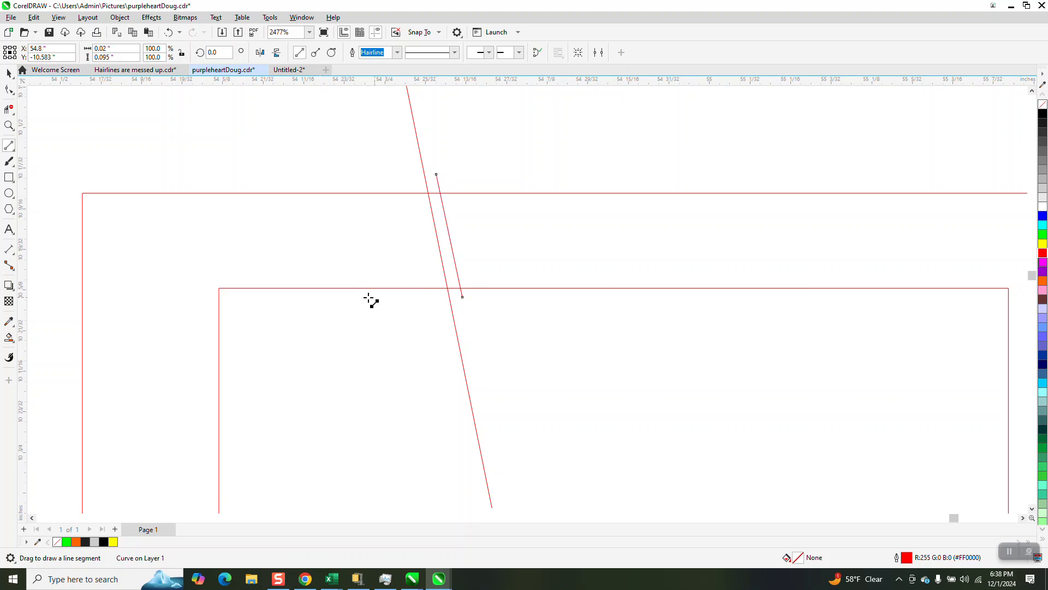
Step: Try a black Smart Fill on the rectangle band either side of the two slanted lines, and undo the fills
{"action": "left_click", "coordinate": [9, 338]}
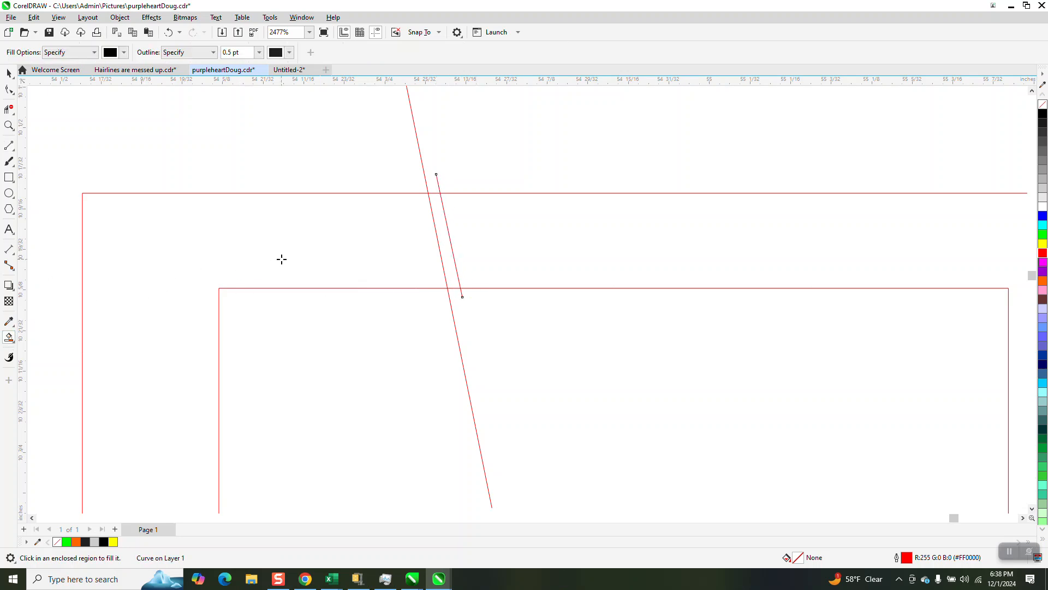
{"action": "left_click", "coordinate": [281, 259]}
{"action": "left_click", "coordinate": [542, 249]}
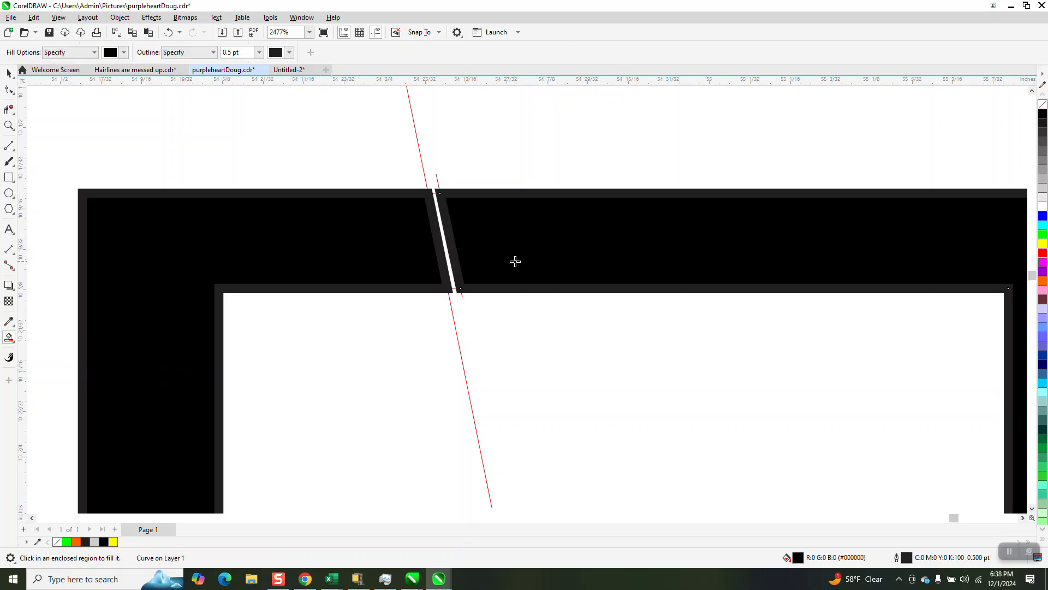
{"action": "left_click", "coordinate": [168, 33]}
{"action": "left_click", "coordinate": [168, 32]}
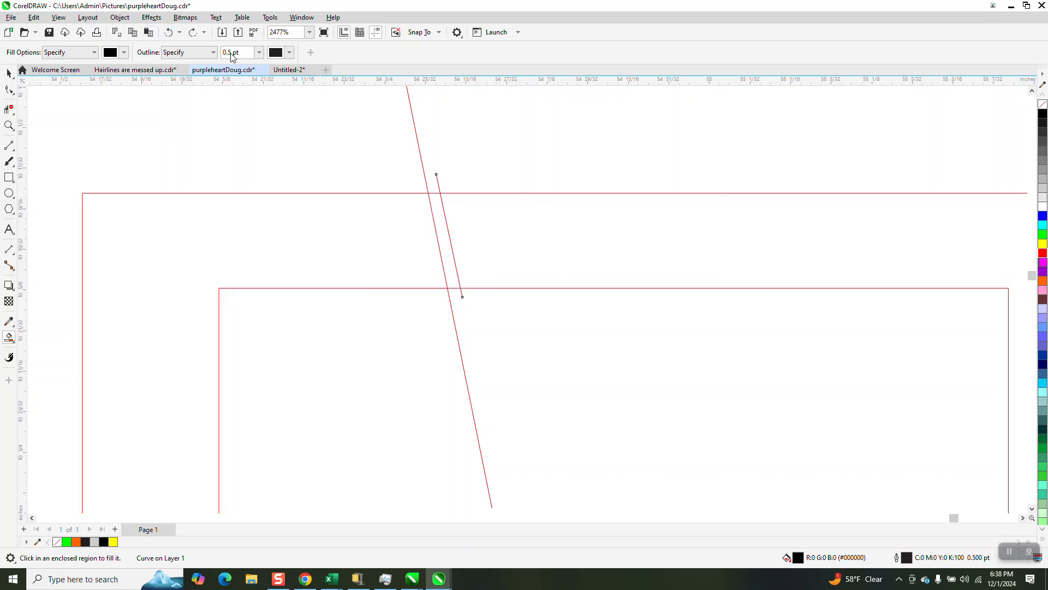
{"action": "left_click", "coordinate": [168, 32]}
Step: Draw a rectangle about 4.25 by 2.11 in on the empty area beyond the small overlapping rectangles
{"action": "scroll", "coordinate": [358, 189], "scroll_direction": "down", "scroll_amount": 5}
{"action": "scroll", "coordinate": [300, 304], "scroll_direction": "down", "scroll_amount": 2}
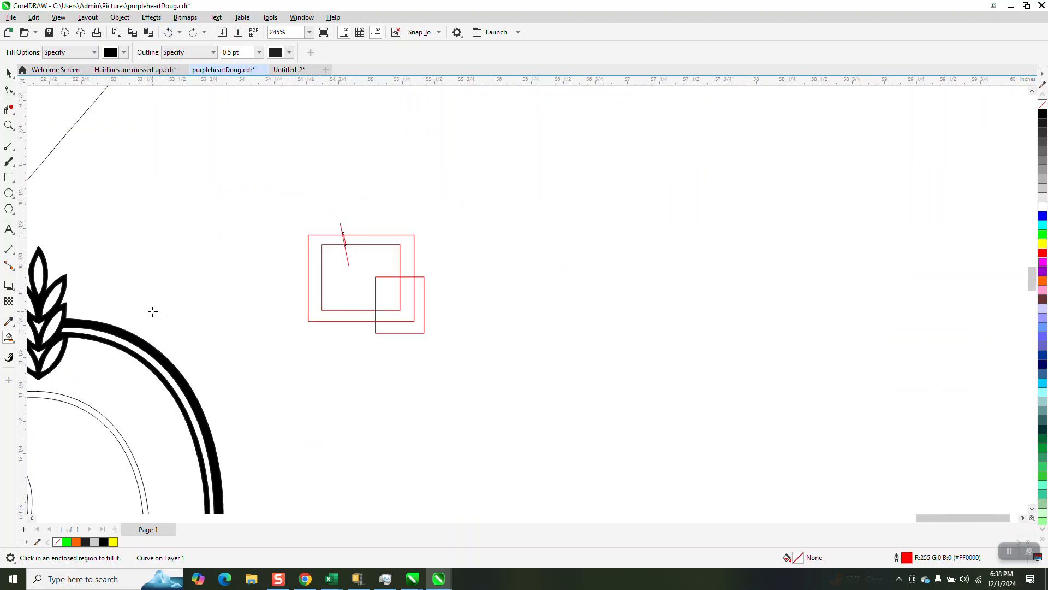
{"action": "scroll", "coordinate": [284, 328], "scroll_direction": "down", "scroll_amount": 3}
{"action": "scroll", "coordinate": [362, 324], "scroll_direction": "down", "scroll_amount": 2}
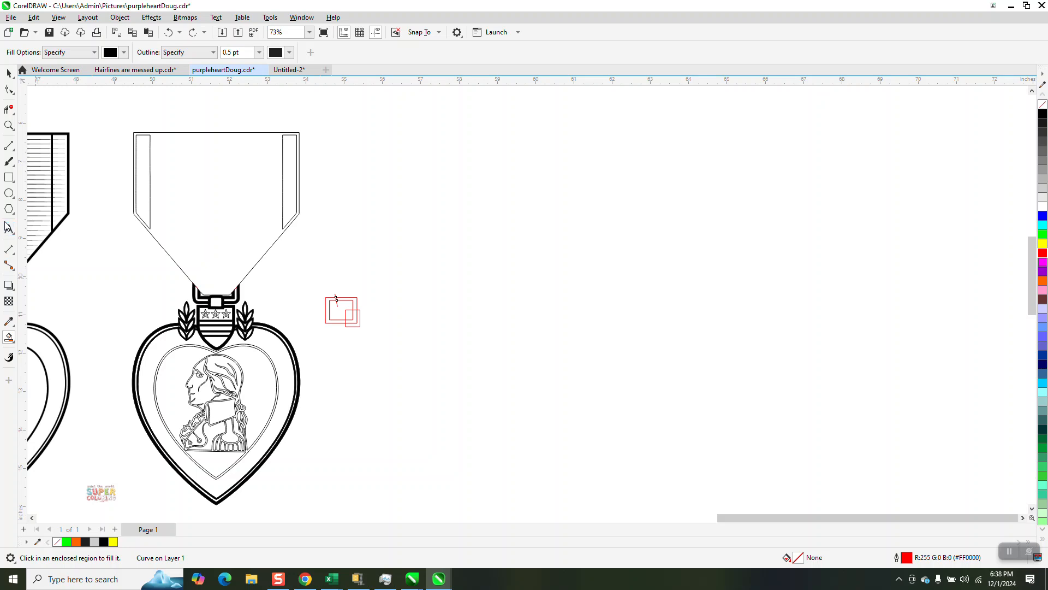
{"action": "left_click", "coordinate": [9, 125]}
{"action": "left_click_drag", "start_coordinate": [114, 128], "coordinate": [477, 494]}
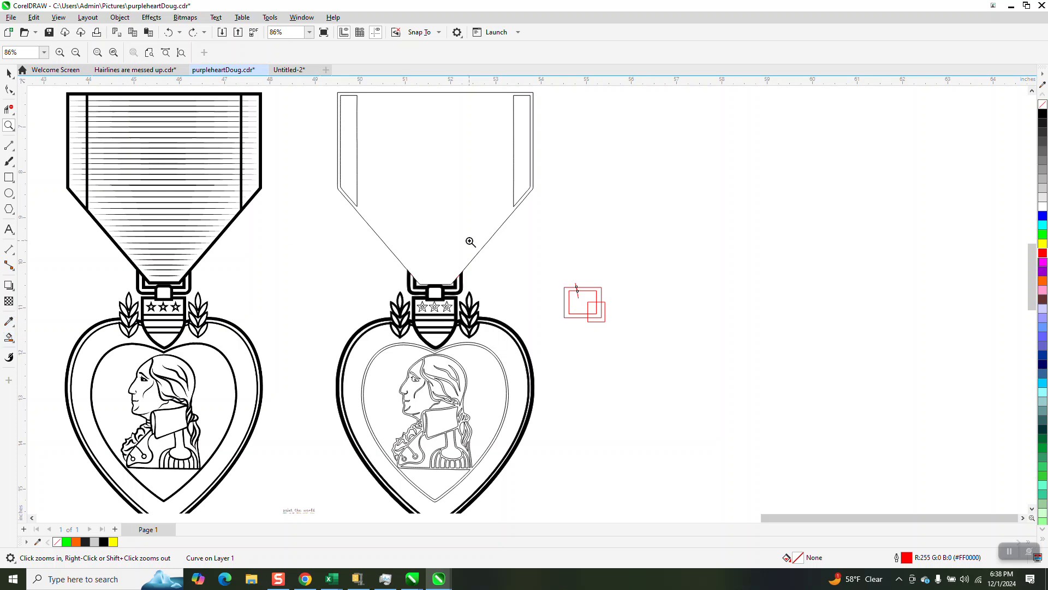
{"action": "left_click", "coordinate": [9, 177]}
{"action": "left_click_drag", "start_coordinate": [671, 226], "coordinate": [862, 321]}
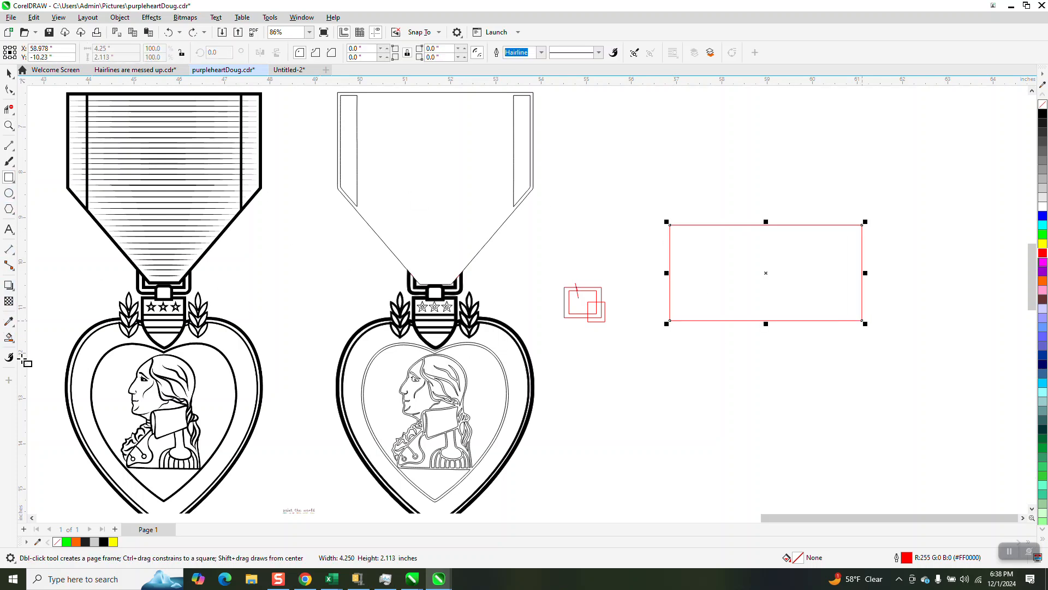
Step: Try a uniform blue fill on the large rectangle with the Interactive Fill tool, and undo it
{"action": "left_click", "coordinate": [9, 338]}
{"action": "left_click", "coordinate": [15, 343]}
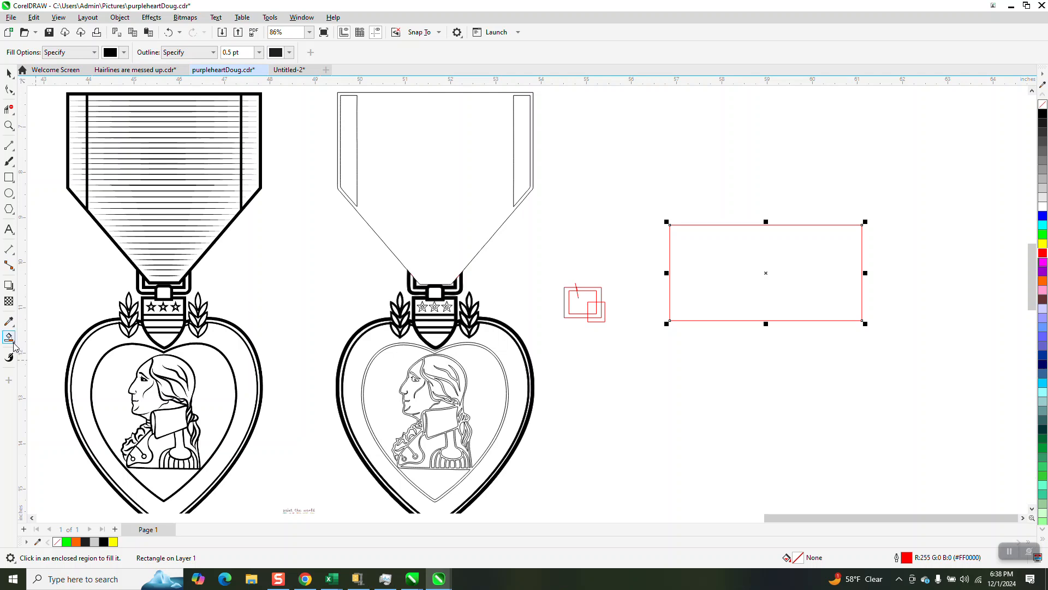
{"action": "left_click", "coordinate": [49, 337]}
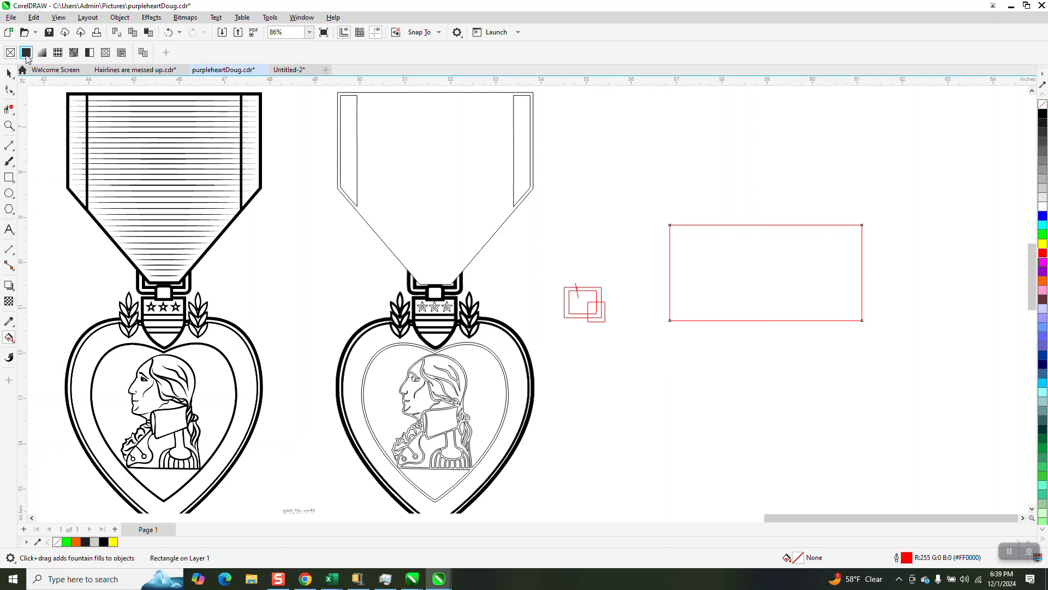
{"action": "left_click", "coordinate": [26, 54]}
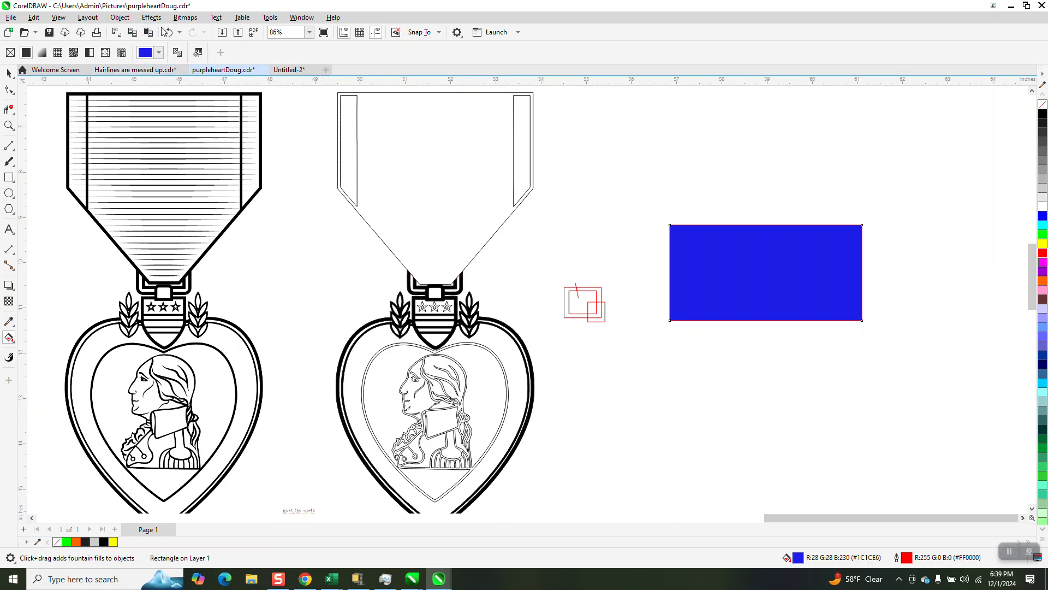
{"action": "left_click", "coordinate": [168, 33]}
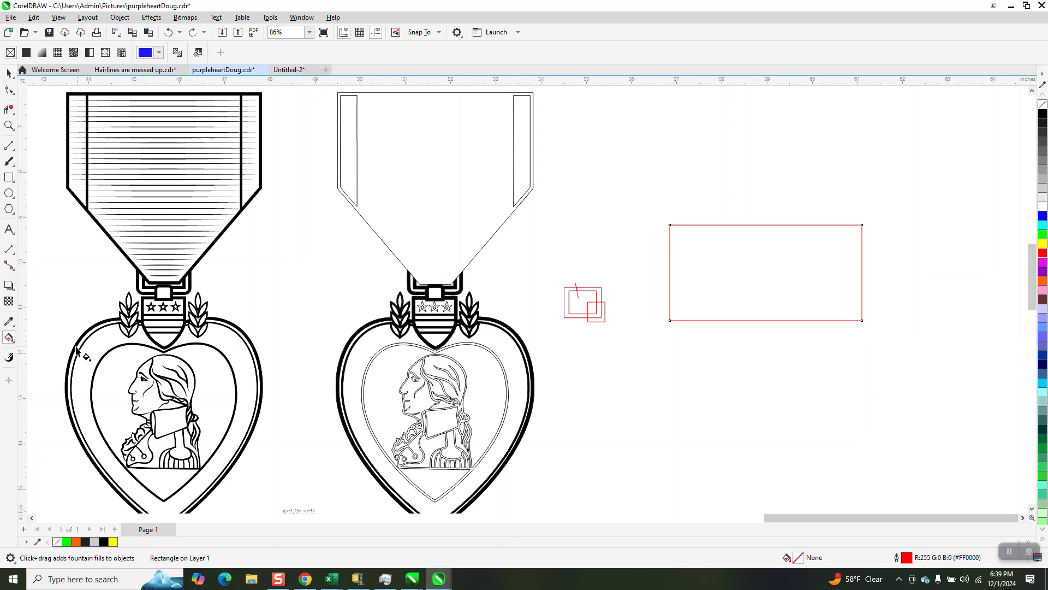
Step: Fill the large rectangle with black and a 0.5 pt outline using Smart Fill
{"action": "left_click", "coordinate": [9, 337]}
{"action": "left_click", "coordinate": [41, 346]}
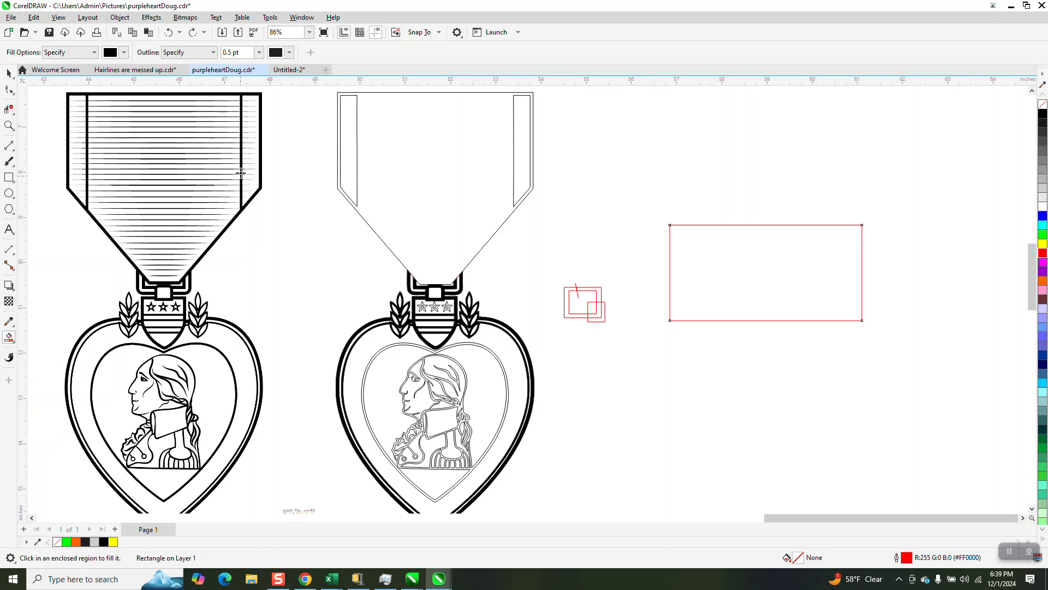
{"action": "left_click", "coordinate": [744, 276]}
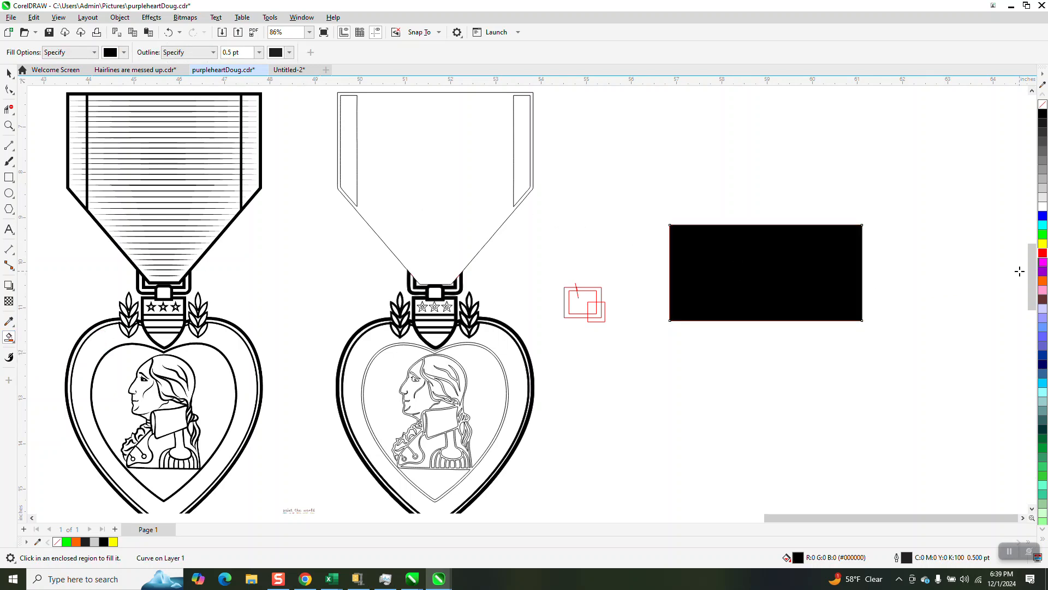
Step: Apply a horizontal yellow-to-red fountain fill to the large black rectangle with Interactive Fill, adding a green color node at 61%
{"action": "left_click", "coordinate": [9, 337]}
{"action": "left_click", "coordinate": [41, 336]}
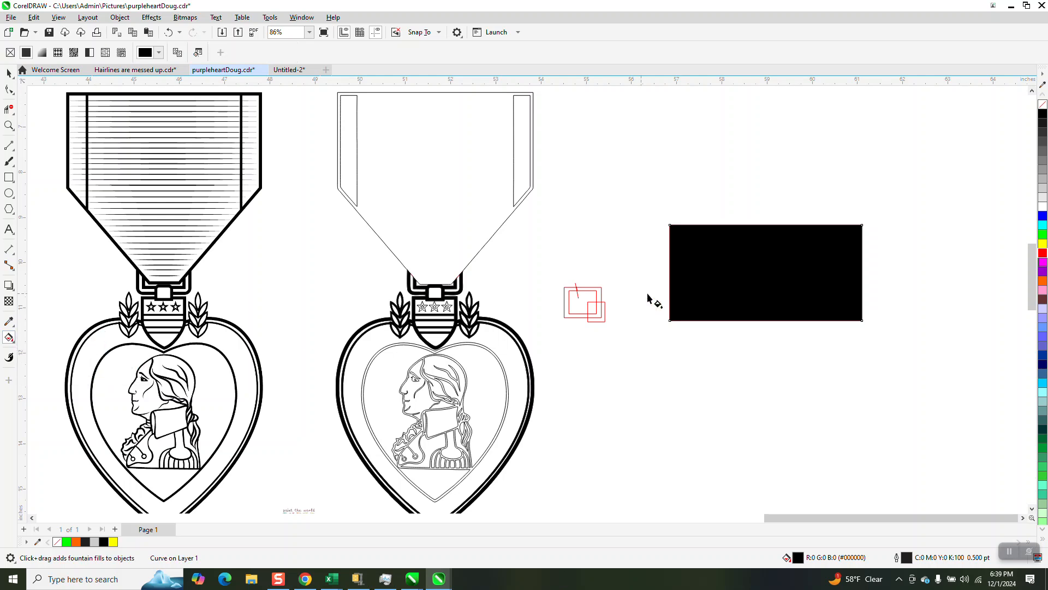
{"action": "left_click_drag", "start_coordinate": [686, 283], "coordinate": [854, 277]}
{"action": "left_click_drag", "start_coordinate": [1042, 253], "coordinate": [854, 277]}
{"action": "left_click_drag", "start_coordinate": [1042, 244], "coordinate": [683, 282]}
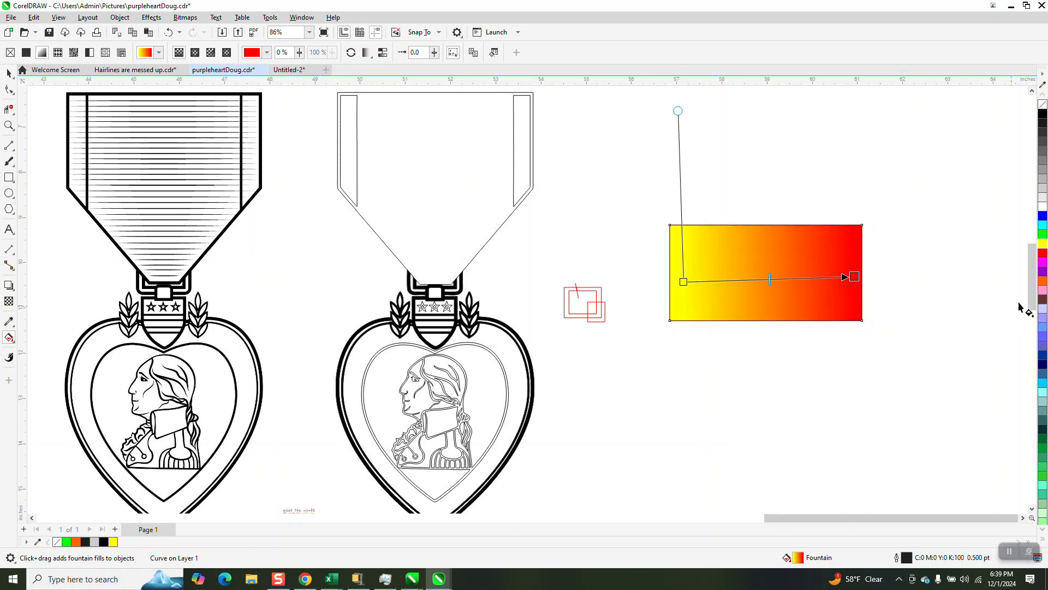
{"action": "left_click_drag", "start_coordinate": [1043, 235], "coordinate": [787, 278]}
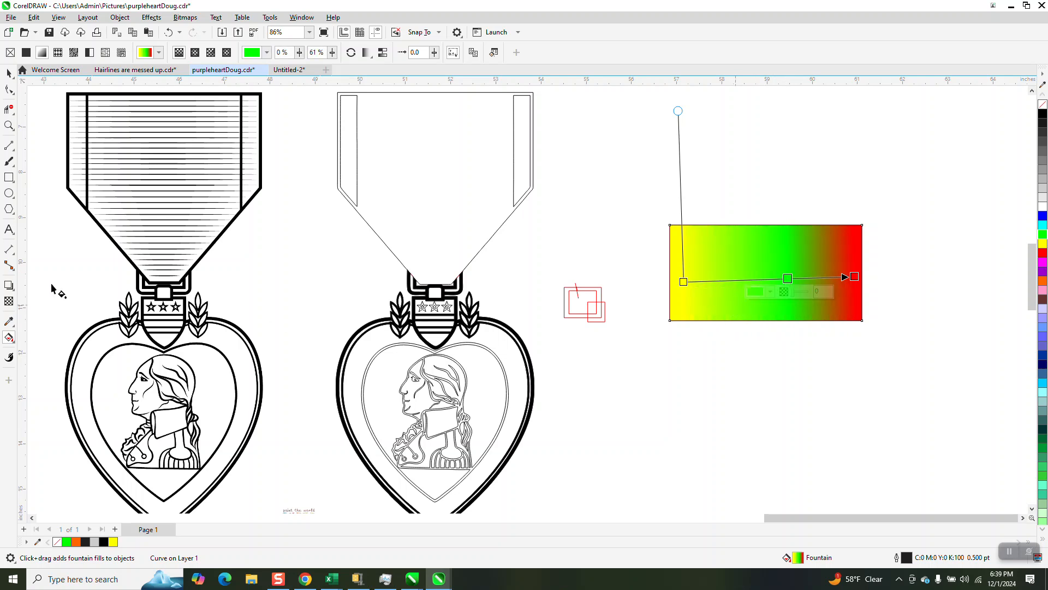
Step: Draw a rectangle about 4.2 by 2.28 in below the gradient rectangle and Smart Fill it with black and no outline
{"action": "left_click", "coordinate": [9, 177]}
{"action": "left_click_drag", "start_coordinate": [667, 328], "coordinate": [857, 431]}
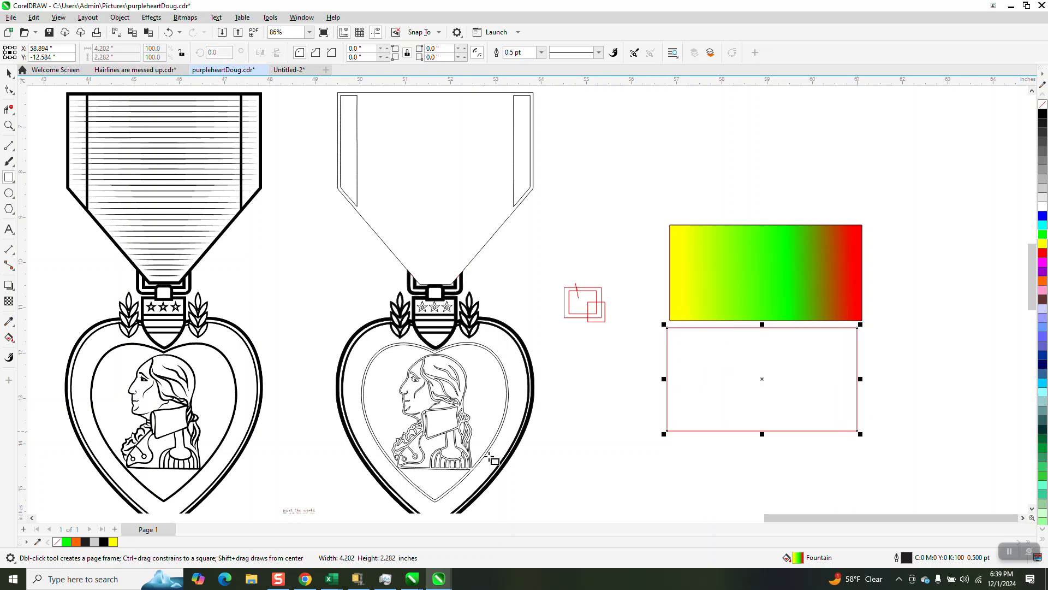
{"action": "left_click", "coordinate": [13, 341]}
{"action": "left_click", "coordinate": [47, 349]}
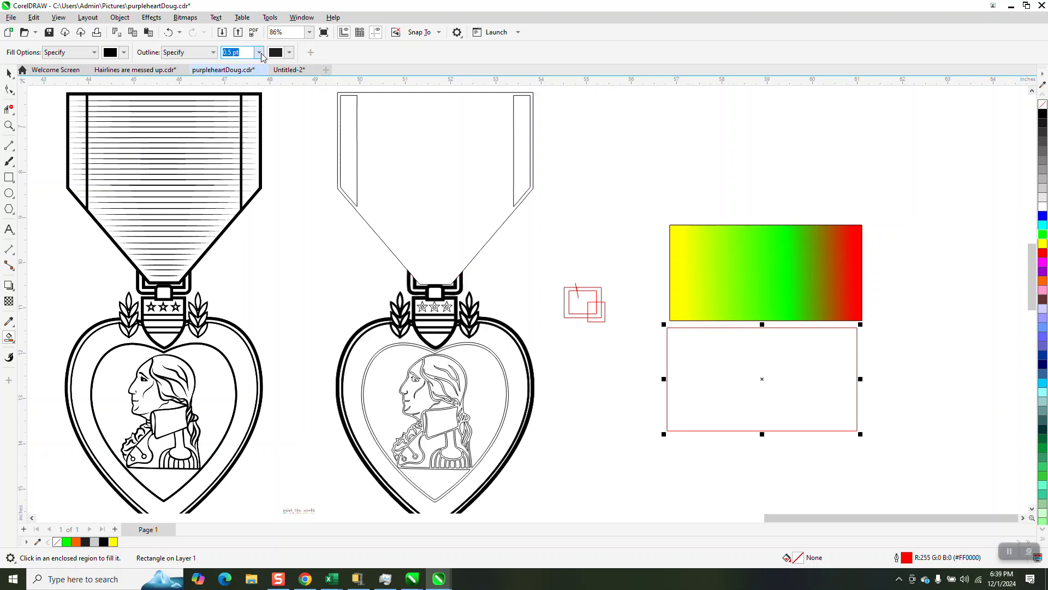
{"action": "left_click", "coordinate": [261, 53]}
{"action": "left_click", "coordinate": [235, 64]}
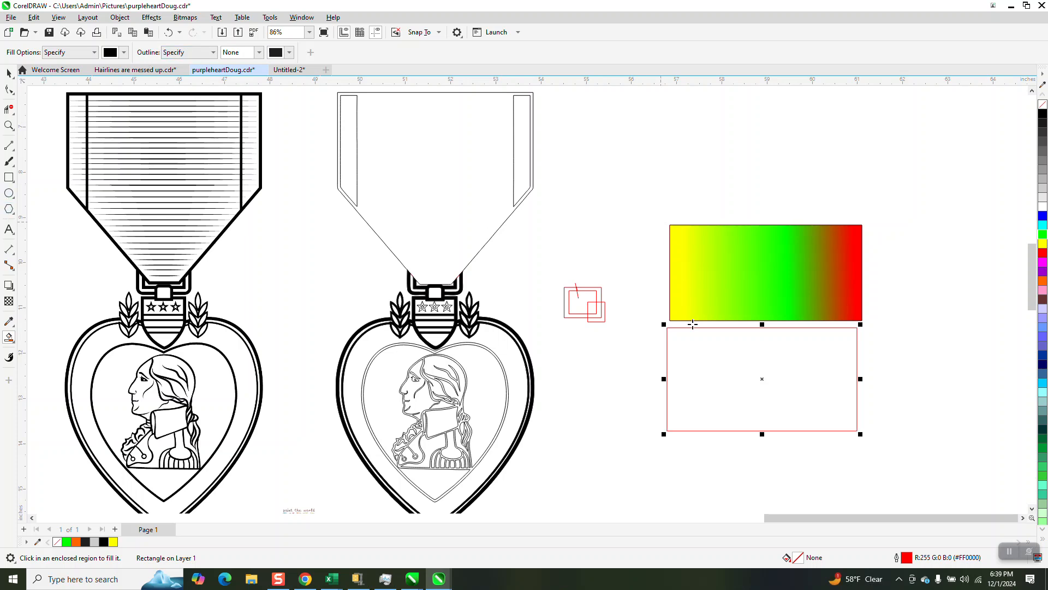
{"action": "left_click", "coordinate": [696, 357]}
Step: Move the black Smart Fill shape off its source rectangle to above the gradient rectangle, and remove its fill
{"action": "key", "text": "space"}
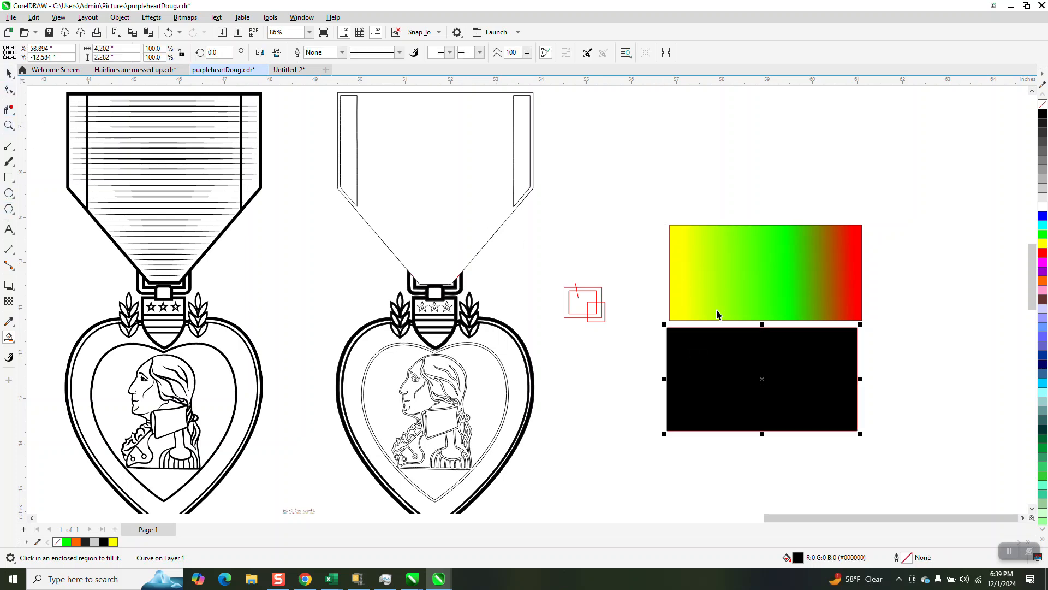
{"action": "left_click_drag", "start_coordinate": [771, 345], "coordinate": [773, 157]}
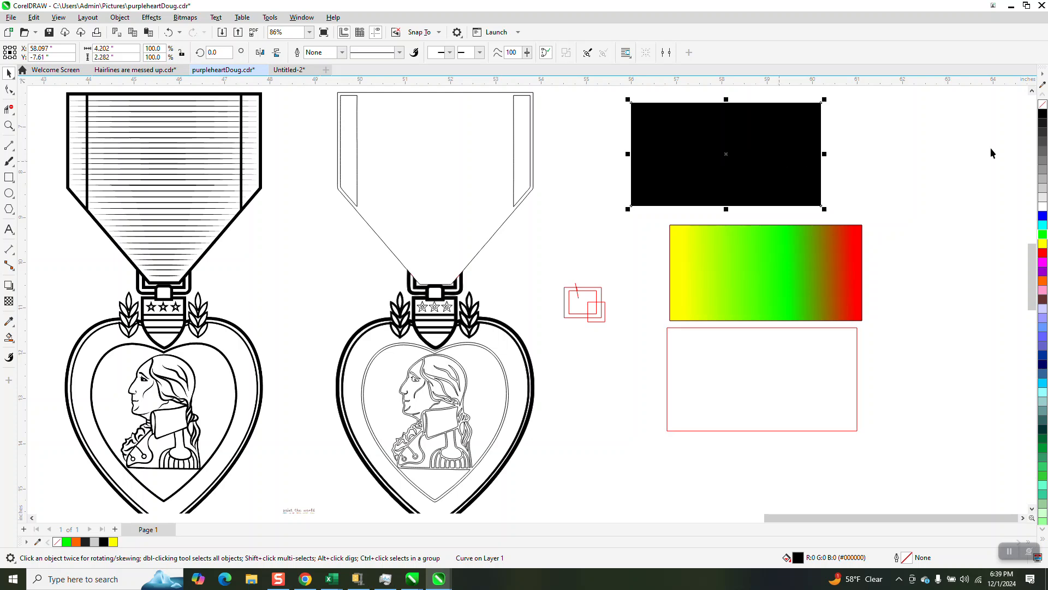
{"action": "left_click", "coordinate": [1042, 105]}
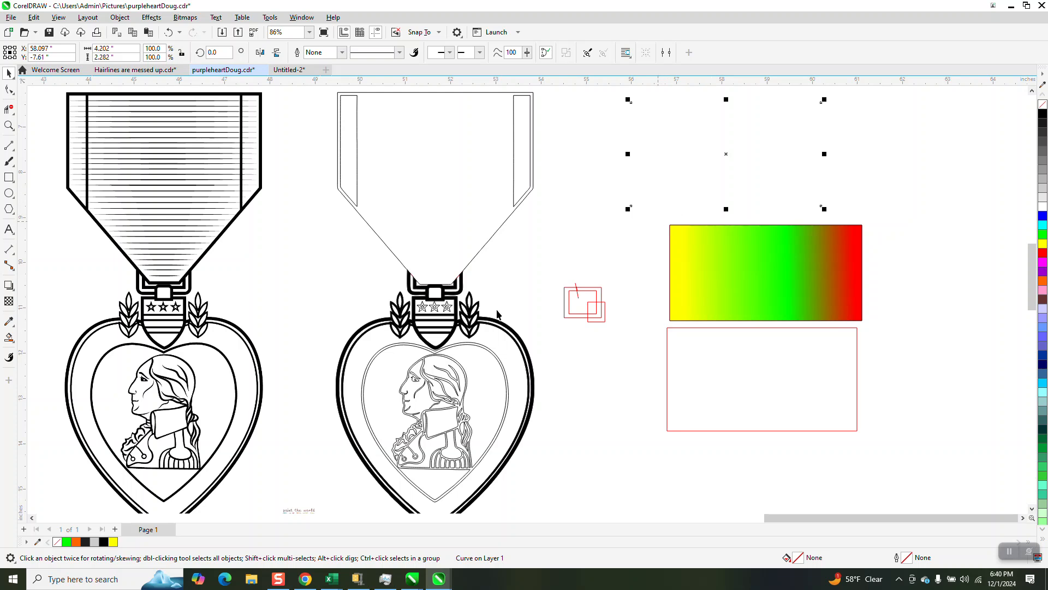
Step: Smart Fill the lower red-outlined rectangle with No Fill and a 7.2 pt outline, and move the resulting shape above the gradient rectangle
{"action": "left_click", "coordinate": [14, 346]}
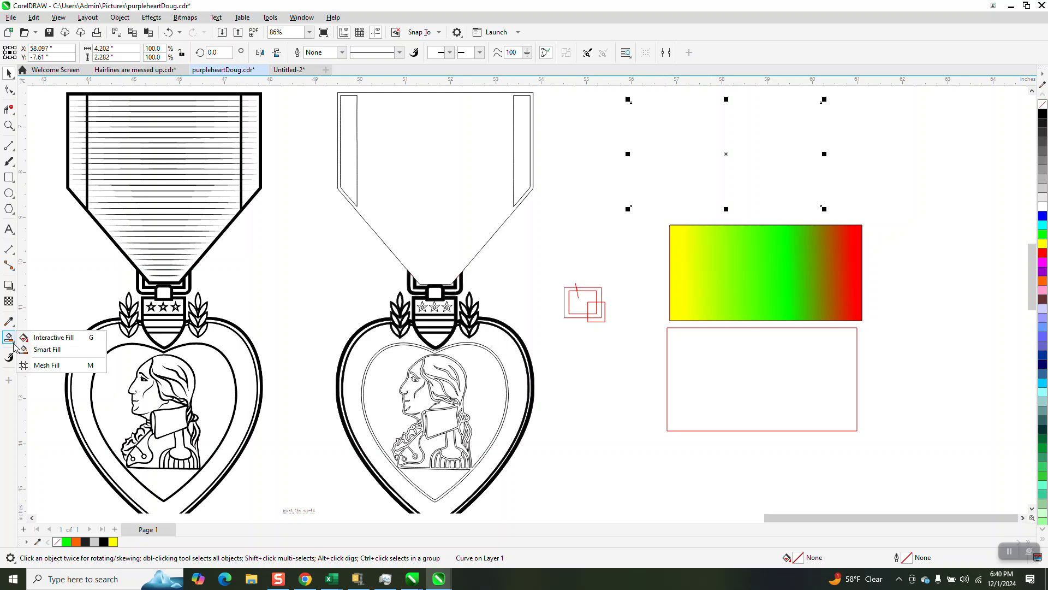
{"action": "left_click", "coordinate": [48, 349]}
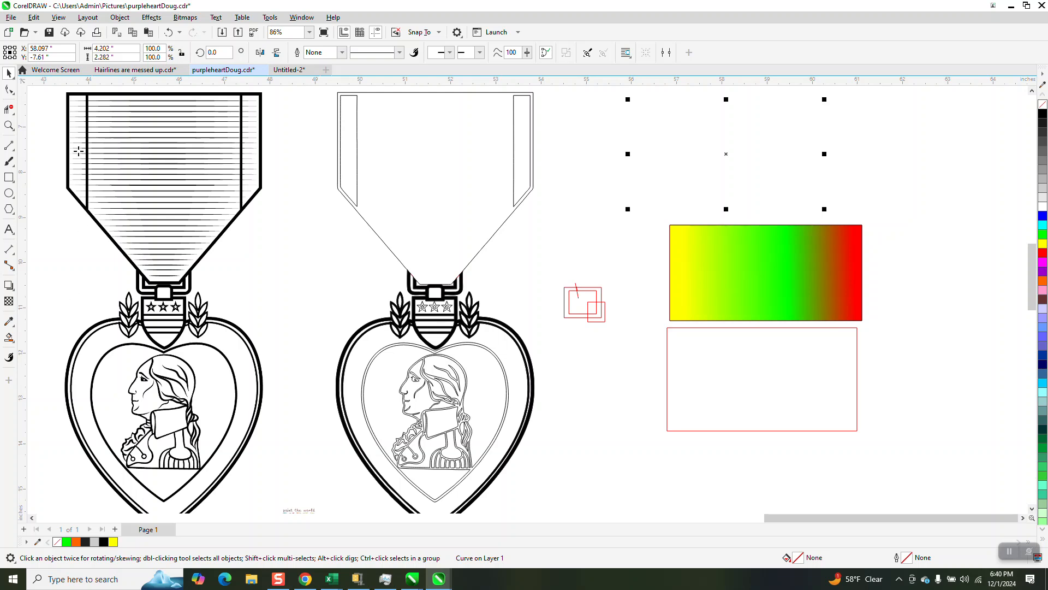
{"action": "left_click", "coordinate": [97, 56]}
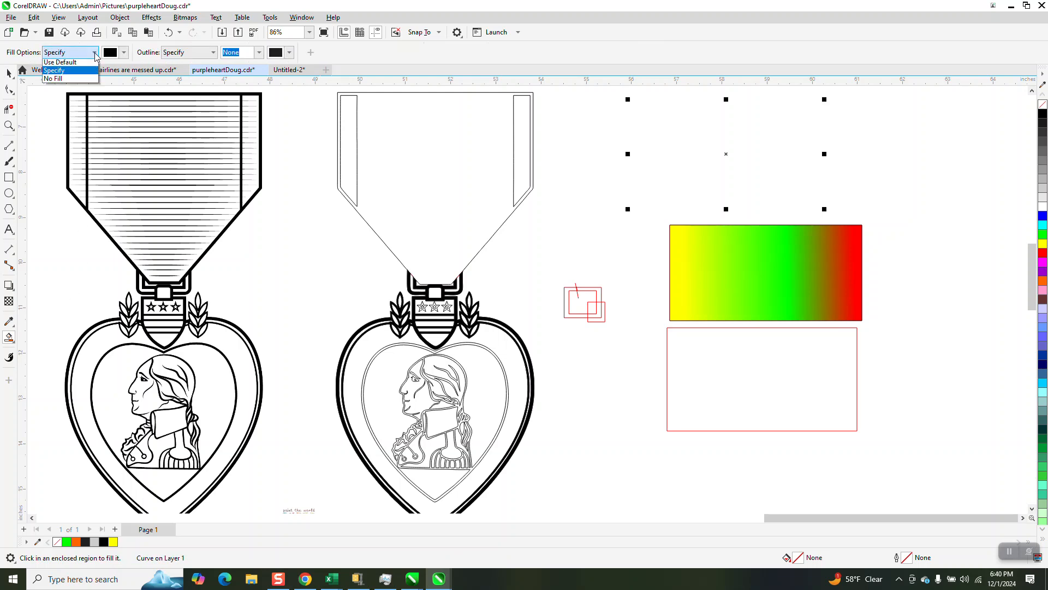
{"action": "left_click", "coordinate": [71, 81]}
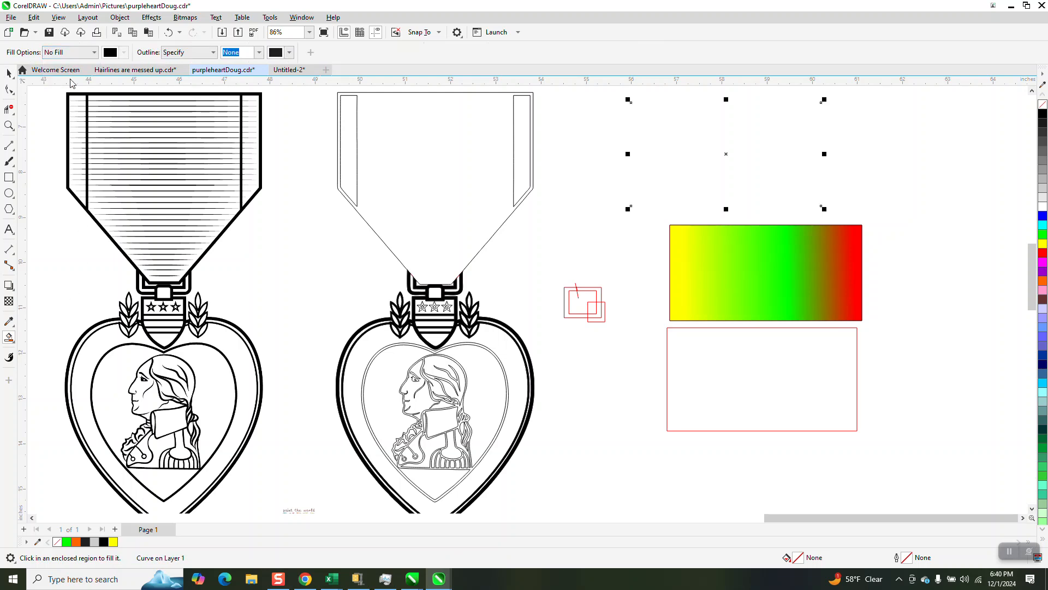
{"action": "left_click", "coordinate": [213, 54]}
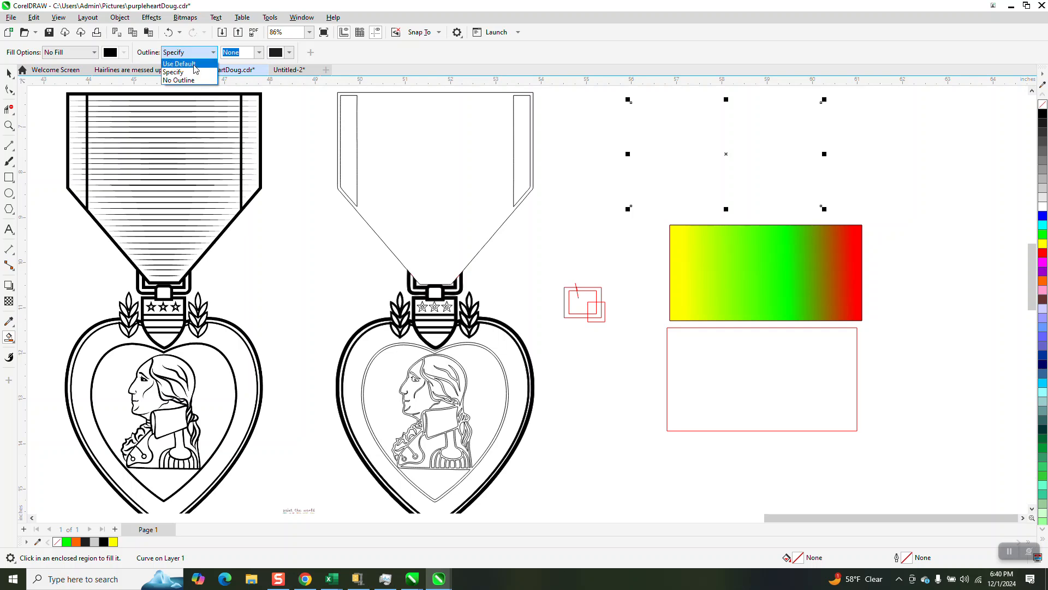
{"action": "left_click", "coordinate": [185, 72]}
{"action": "left_click", "coordinate": [259, 53]}
{"action": "left_click", "coordinate": [244, 144]}
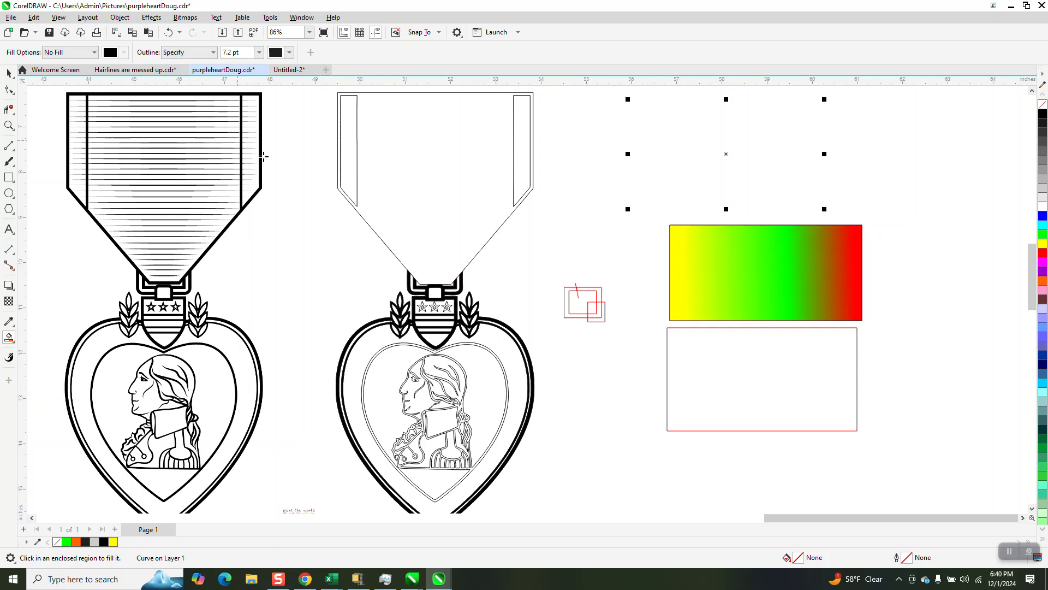
{"action": "left_click", "coordinate": [793, 371]}
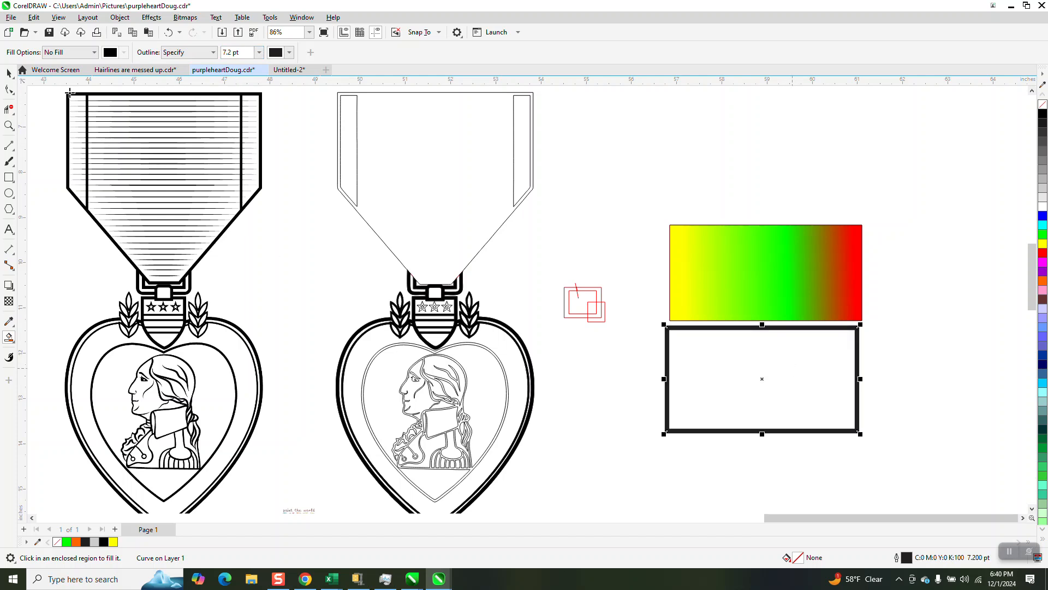
{"action": "left_click", "coordinate": [9, 74]}
{"action": "left_click_drag", "start_coordinate": [761, 375], "coordinate": [719, 155]}
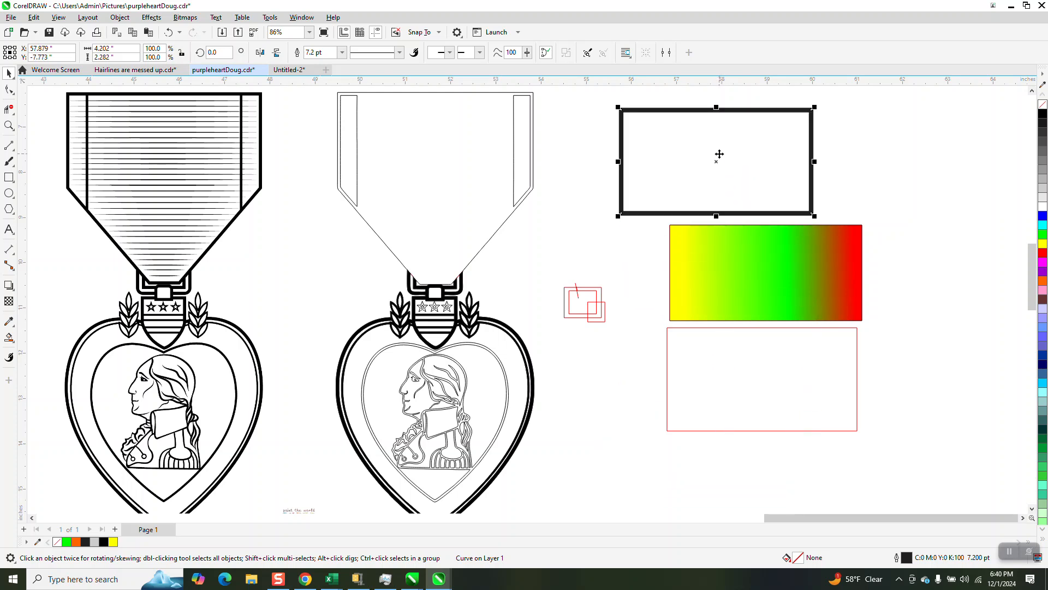
Step: Try a black Smart Fill without outline on the empty area between the medals and the rectangles, and undo it
{"action": "left_click", "coordinate": [9, 336]}
{"action": "left_click", "coordinate": [94, 51]}
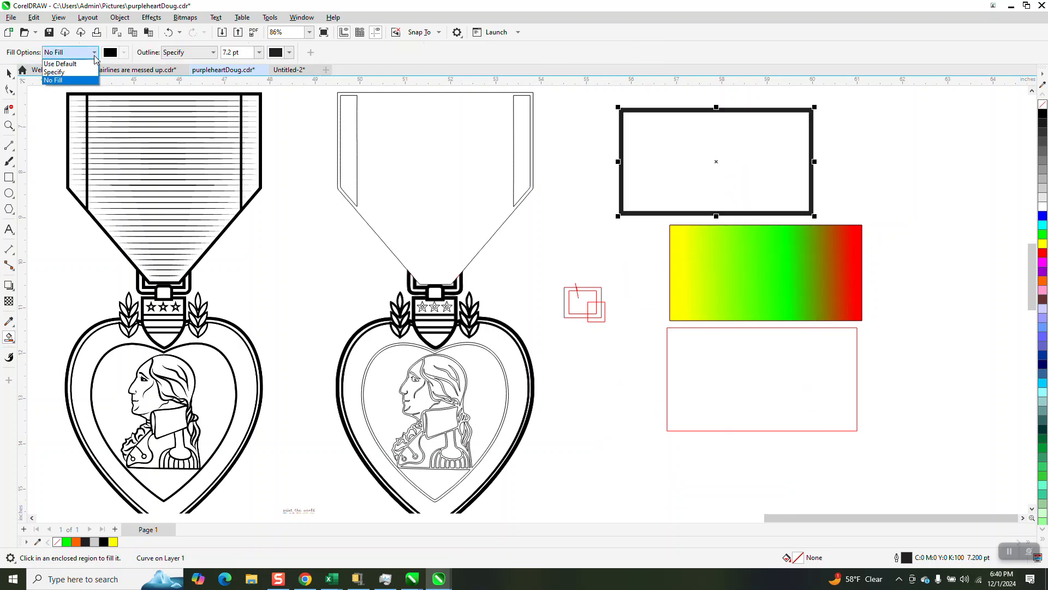
{"action": "left_click", "coordinate": [59, 73]}
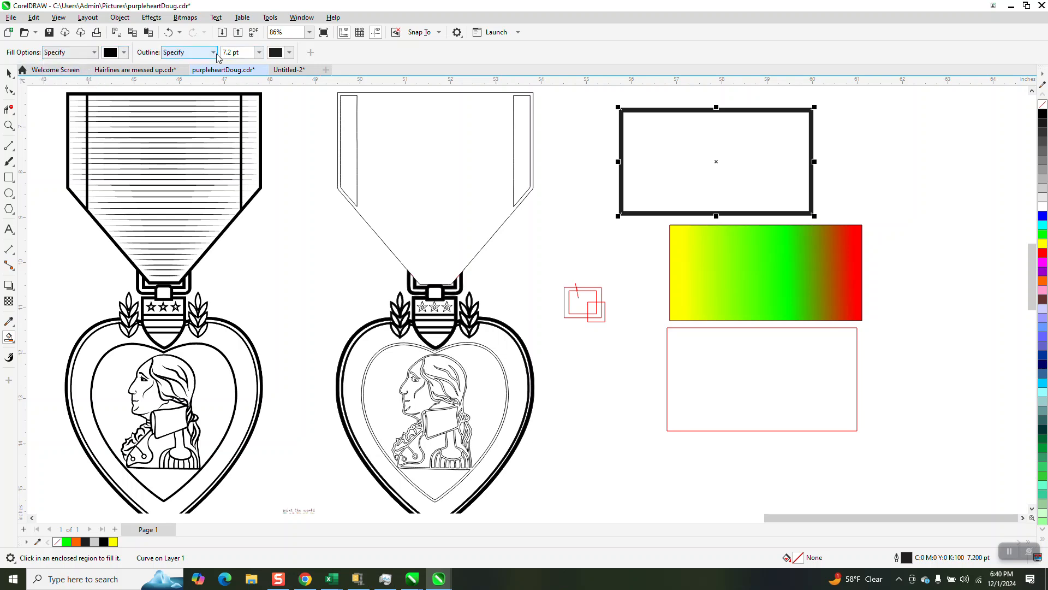
{"action": "left_click", "coordinate": [257, 55]}
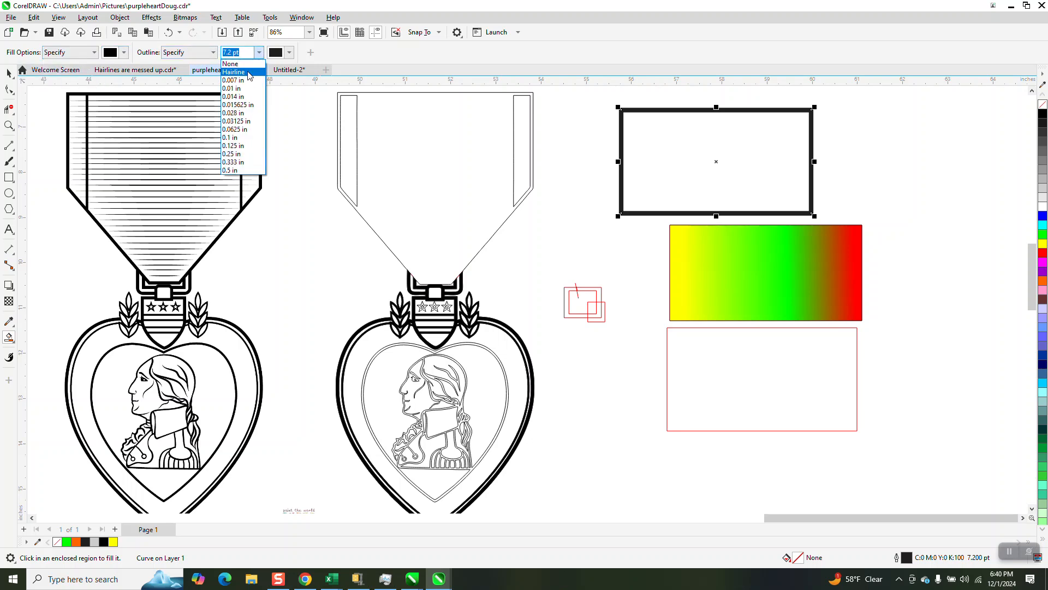
{"action": "left_click", "coordinate": [246, 69]}
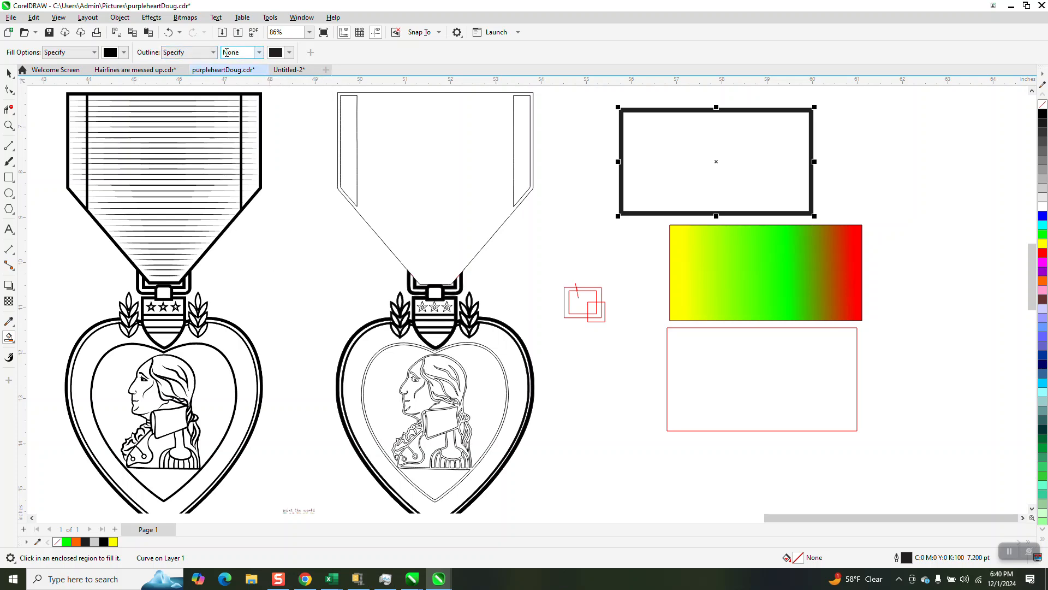
{"action": "left_click", "coordinate": [269, 19]}
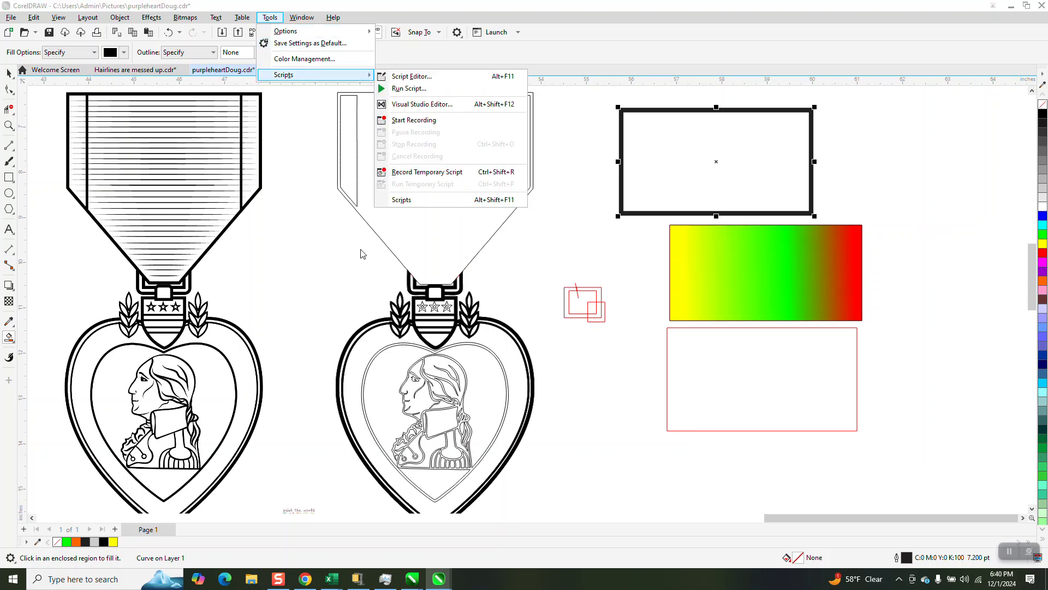
{"action": "left_click", "coordinate": [558, 242]}
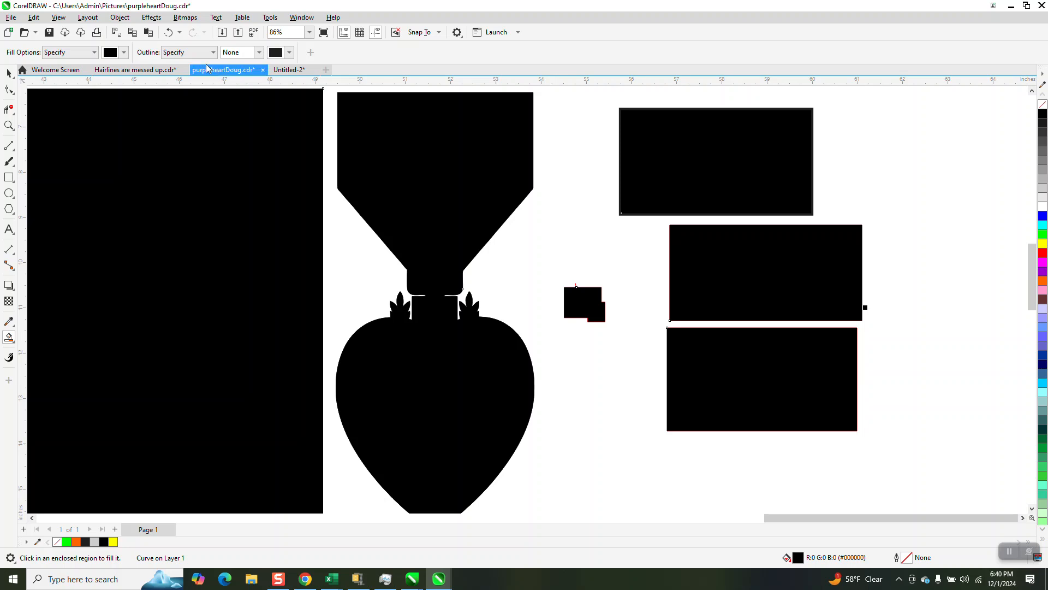
{"action": "left_click", "coordinate": [169, 34]}
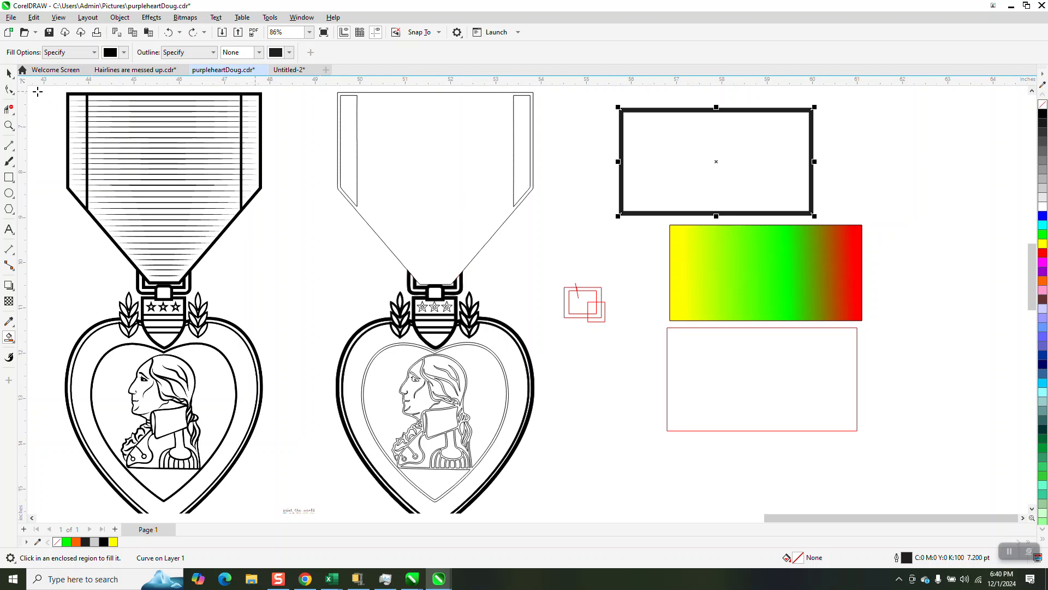
{"action": "left_click", "coordinate": [9, 73]}
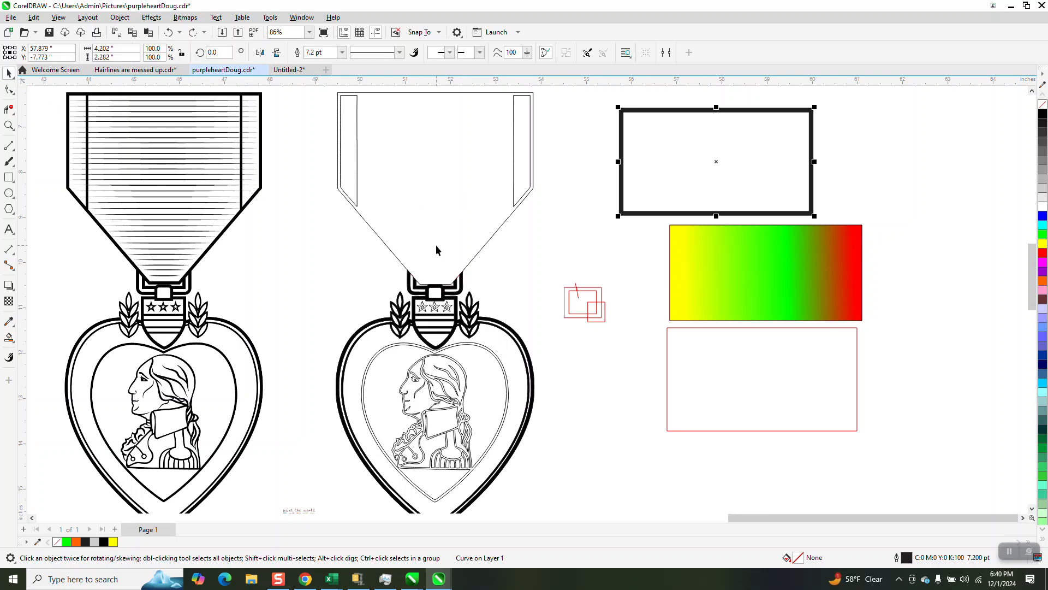
{"action": "scroll", "coordinate": [435, 244], "scroll_direction": "down", "scroll_amount": 1}
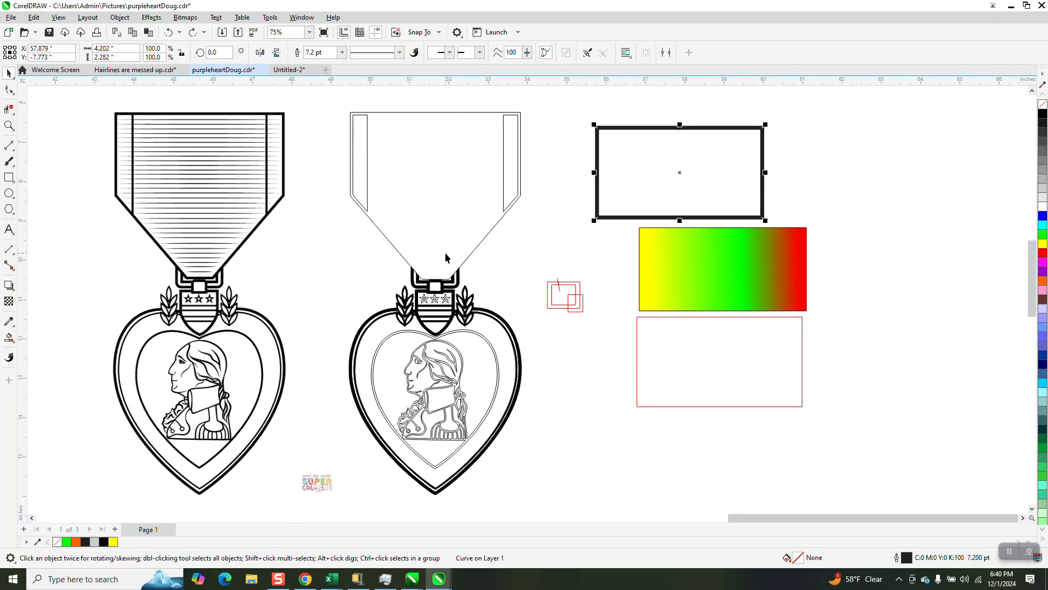